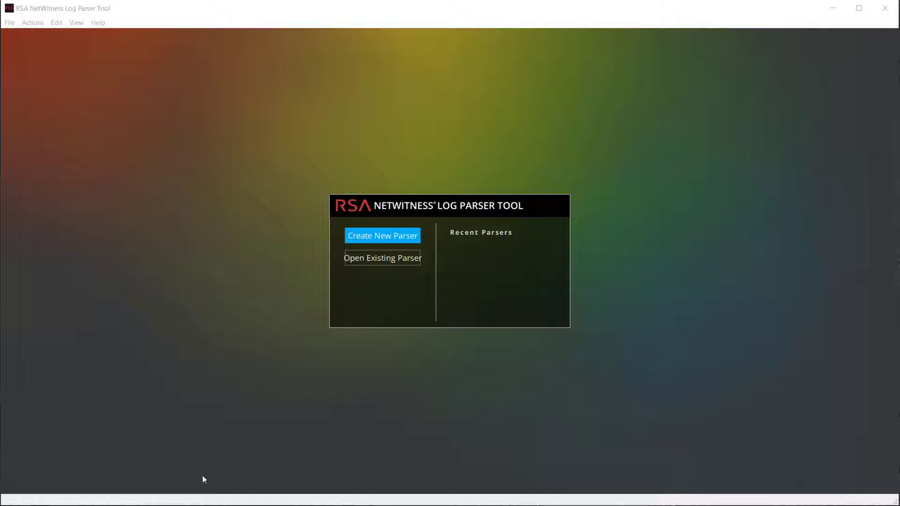
- Start a new parser with device type 'training' and device class Application Servers
click(389, 239)
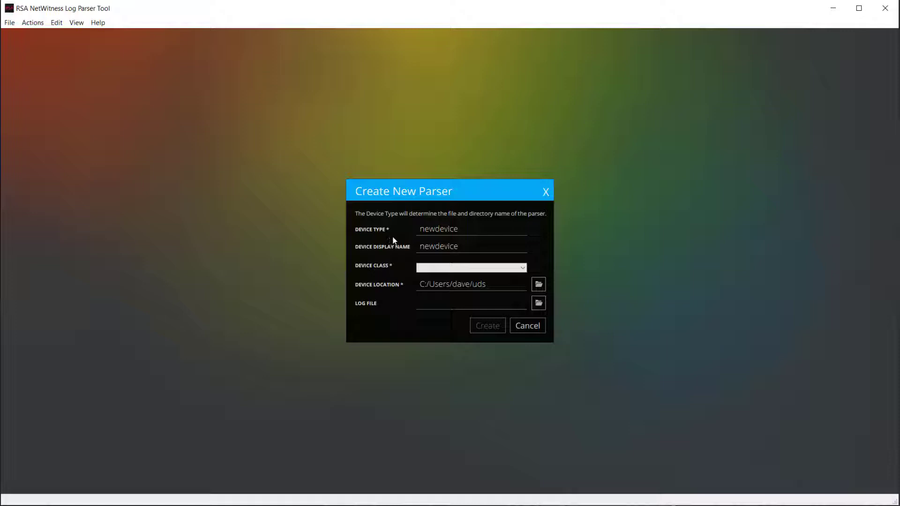
key(BackSpace)
key(BackSpace)
key(BackSpace)
key(BackSpace)
key(BackSpace)
key(BackSpace)
key(BackSpace)
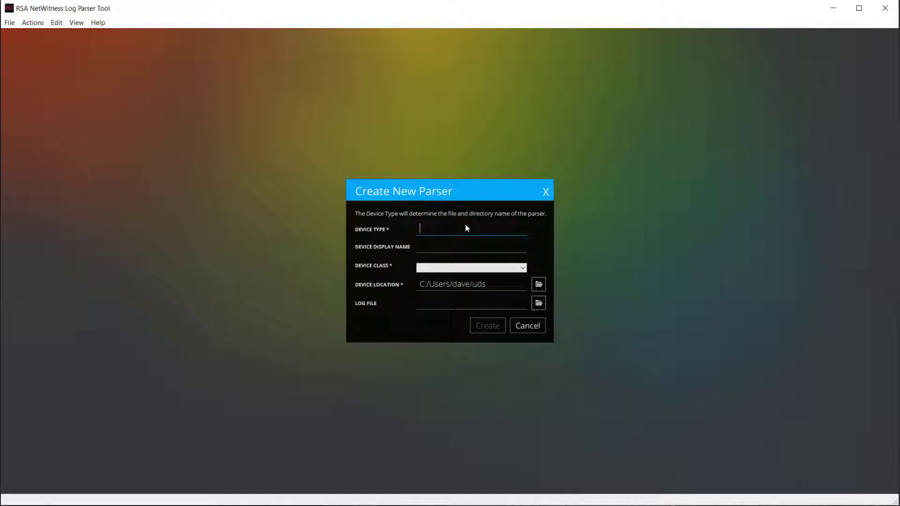
text(training)
click(523, 268)
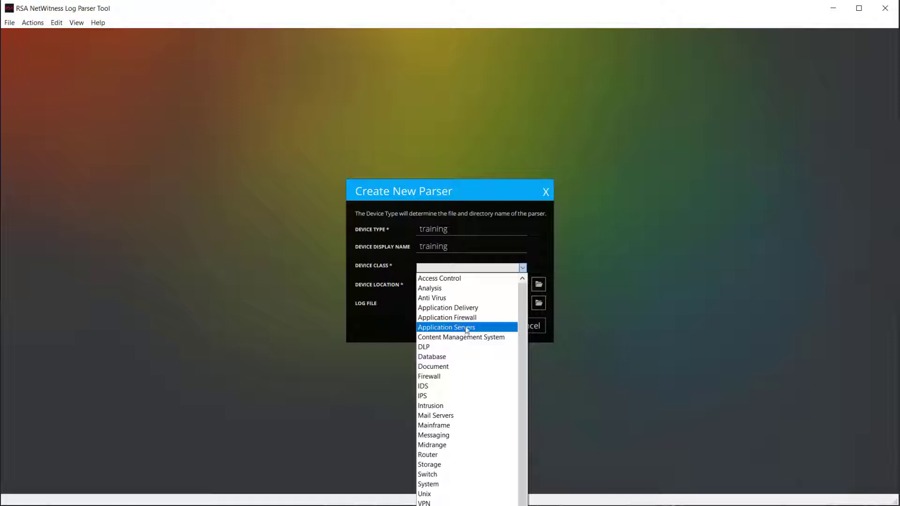
click(467, 328)
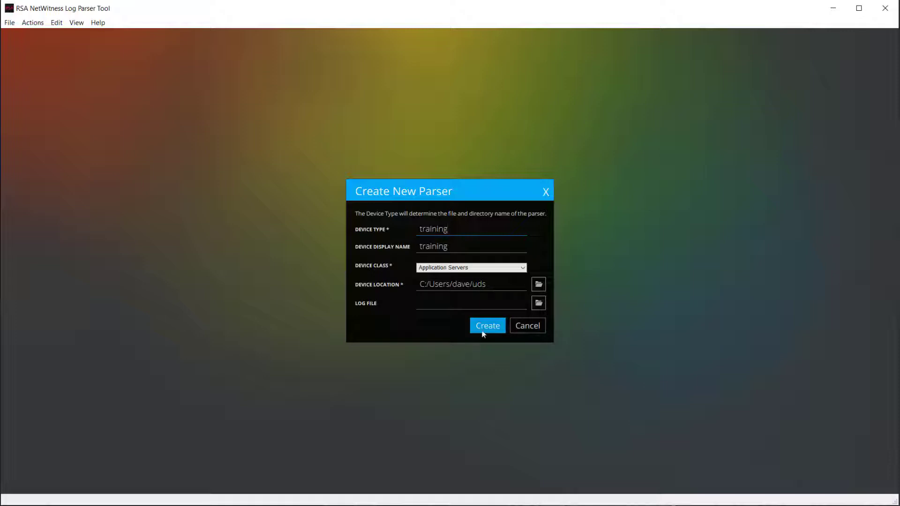
- Create trainingmsg.xml and load logfile.log, listing its seven undefined events
click(485, 326)
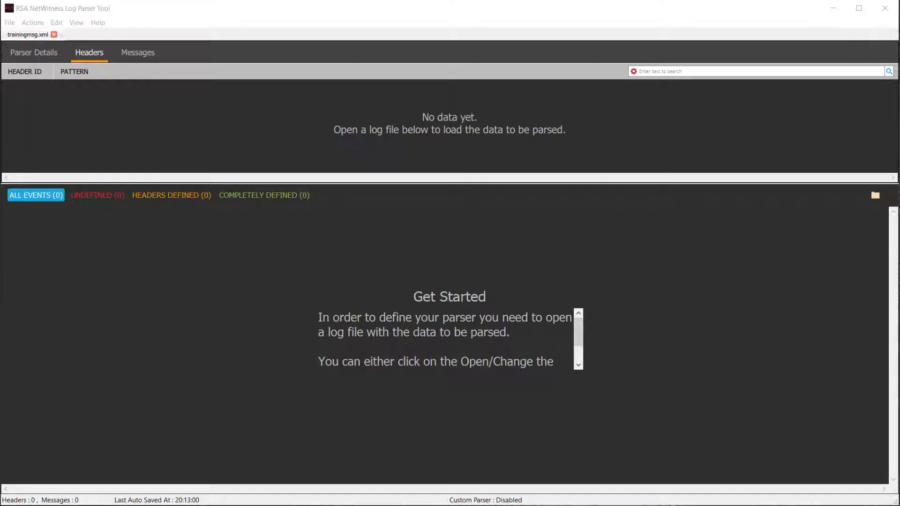
drag(397, 240, 376, 319)
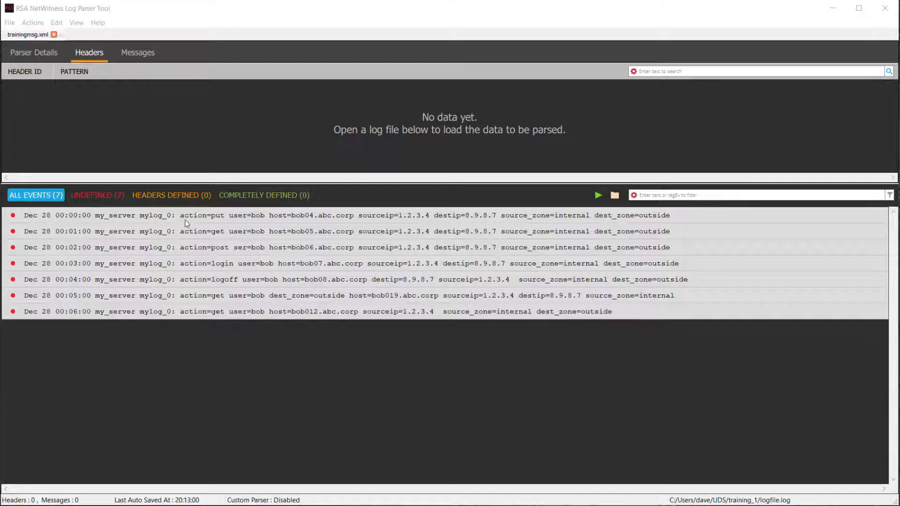
- Define header HDR1 from the first log line, marking the action value 'put' as messageid
click(219, 219)
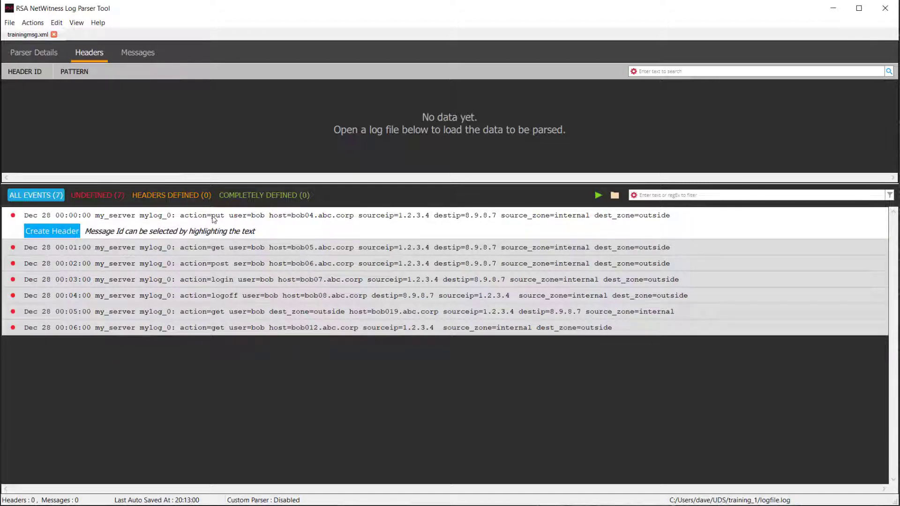
double_click(218, 217)
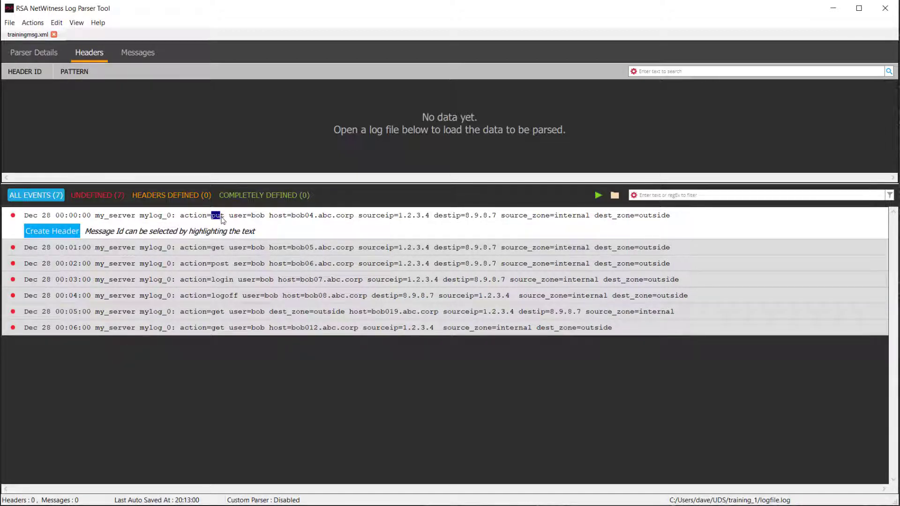
click(64, 232)
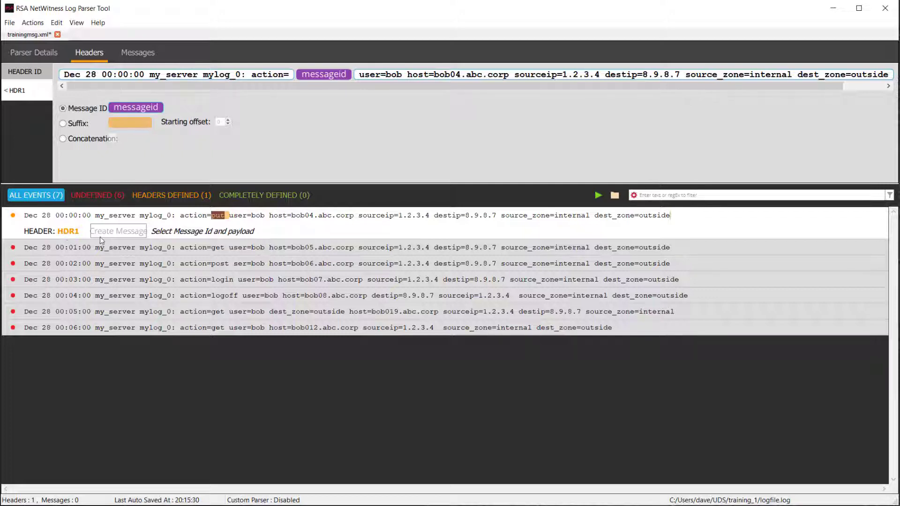
click(360, 76)
- Set the HDR1 text following messageid as the payload
right_click(360, 77)
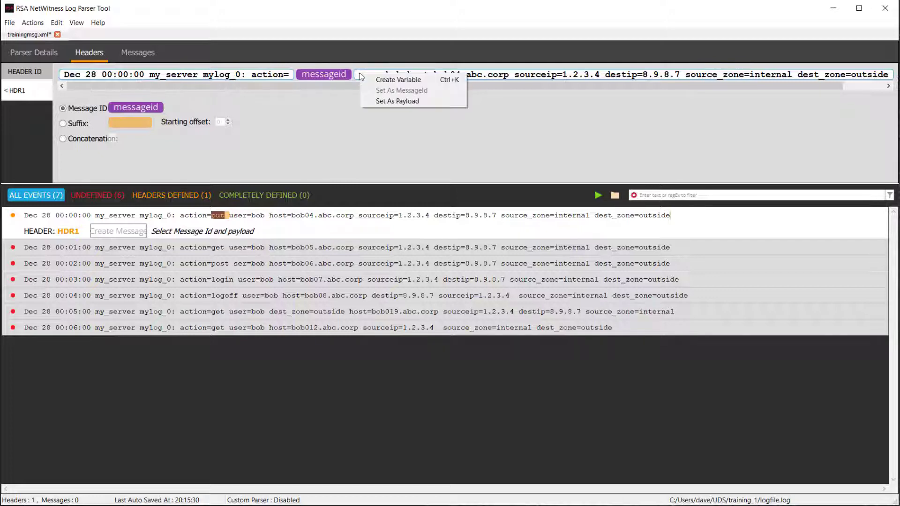
click(373, 102)
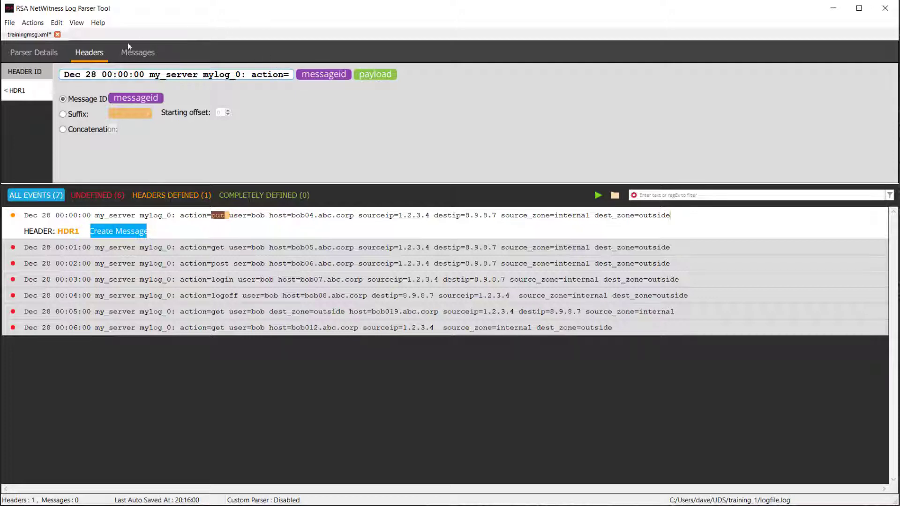
- Make Dec, 28 and 00:00:00 in HDR1 the variables hmonth, hday and htime
right_click(74, 79)
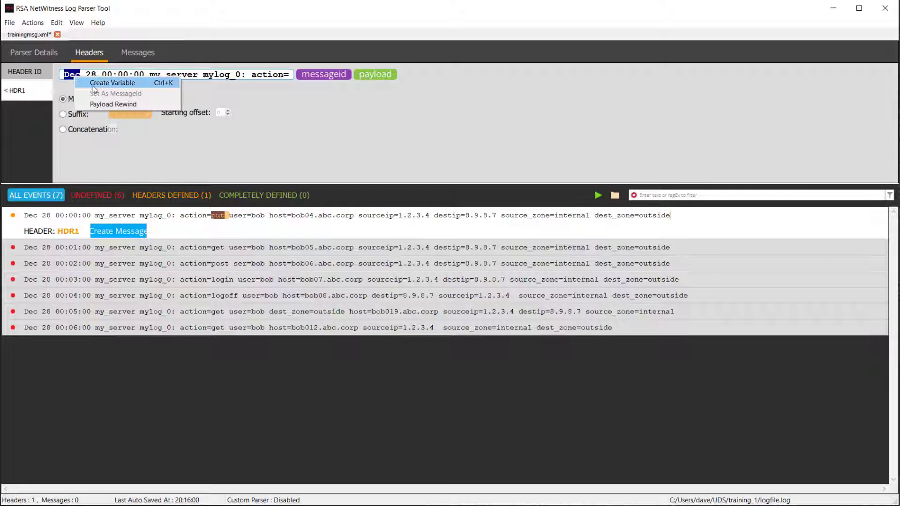
click(107, 82)
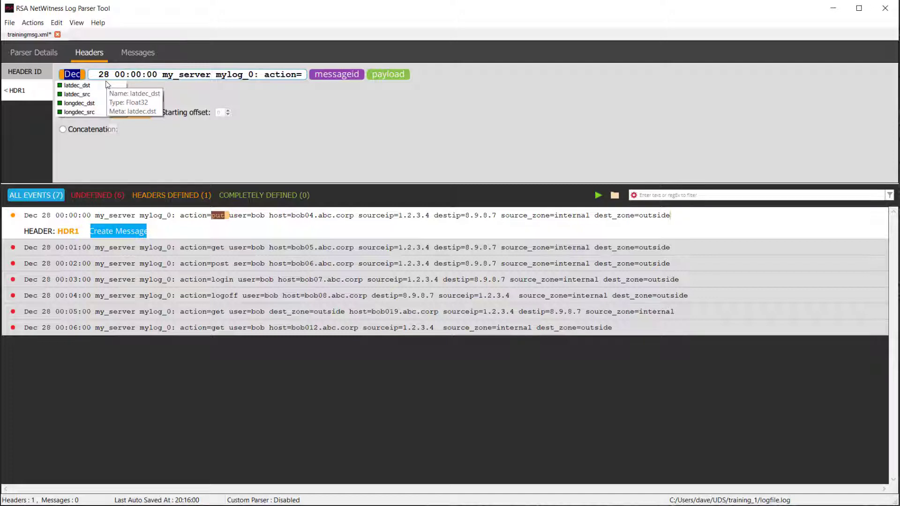
text(hm)
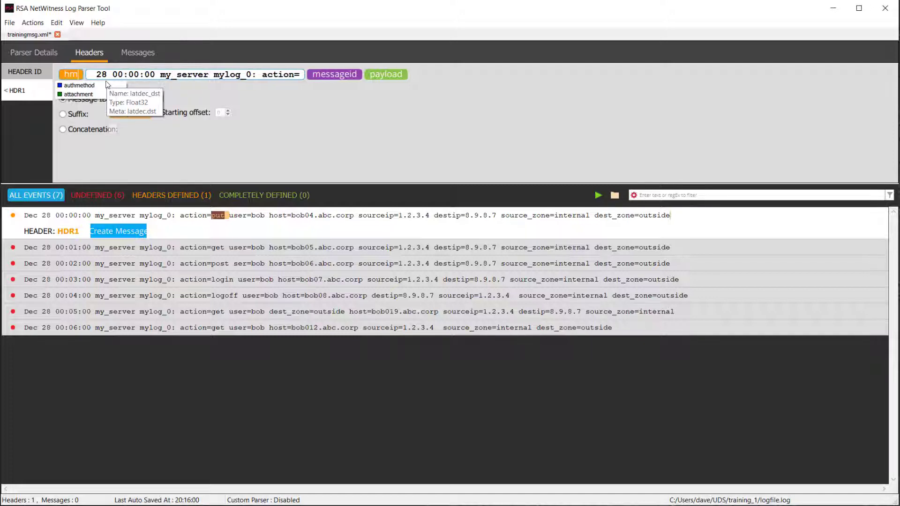
text(onth)
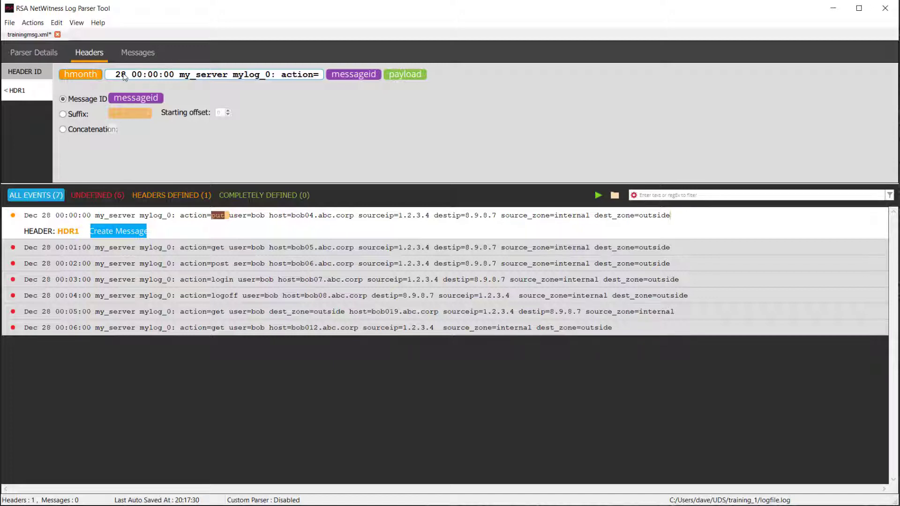
double_click(124, 76)
click(124, 76)
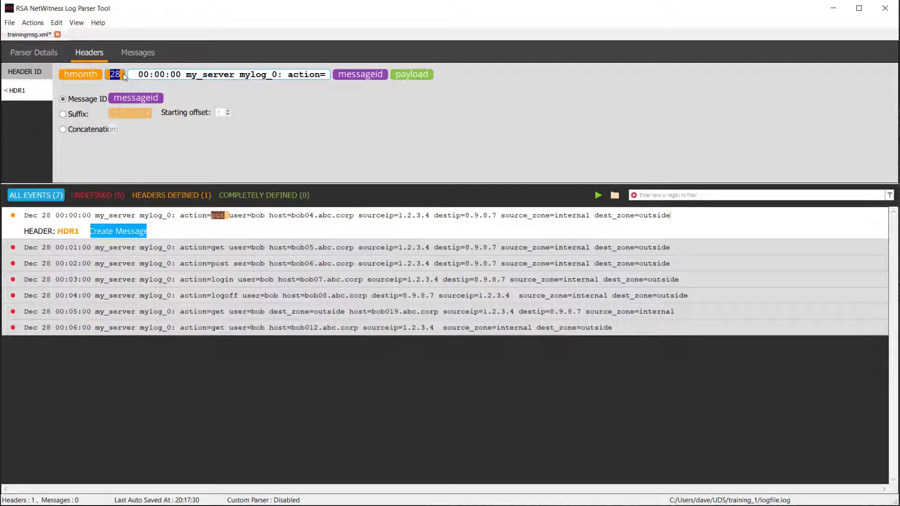
text(hday)
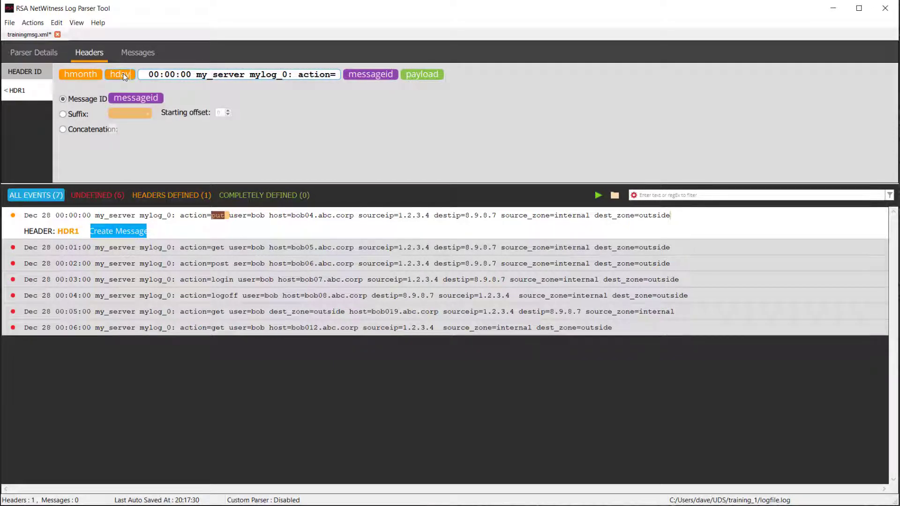
click(150, 76)
drag(161, 76, 189, 78)
text(htime)
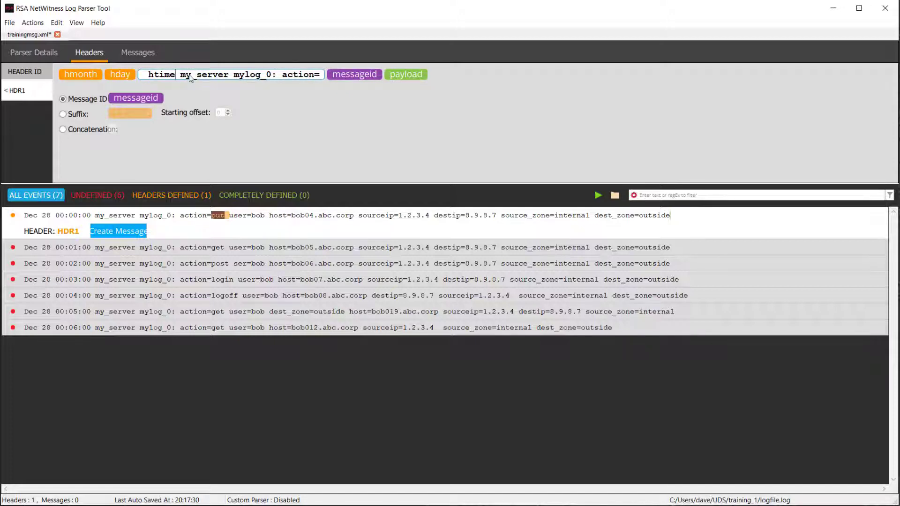
key(shift+Left)
key(shift+Left)
key(shift+Left)
key(shift+Left)
key(shift+Left)
key(Tab)
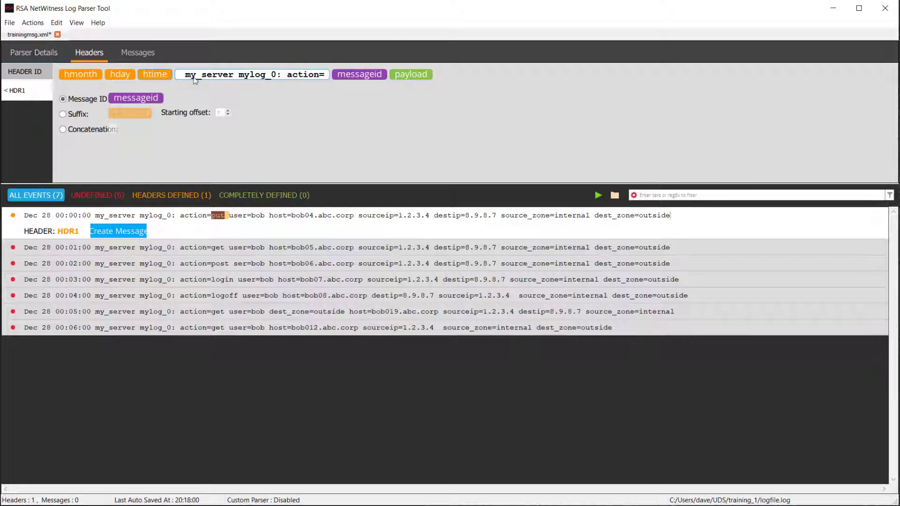
- Turn my_server in the HDR1 pattern into a variable named hostname
drag(186, 77, 227, 76)
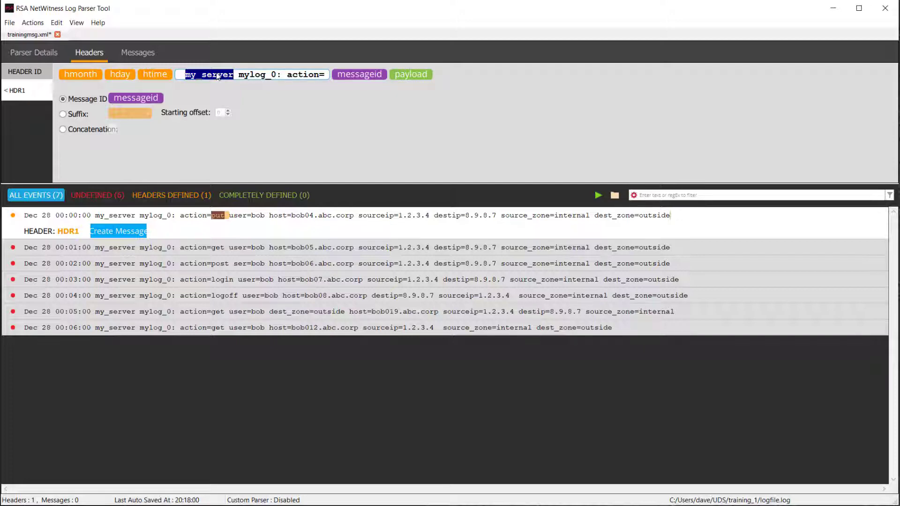
right_click(229, 76)
click(232, 80)
text(hostname)
key(Return)
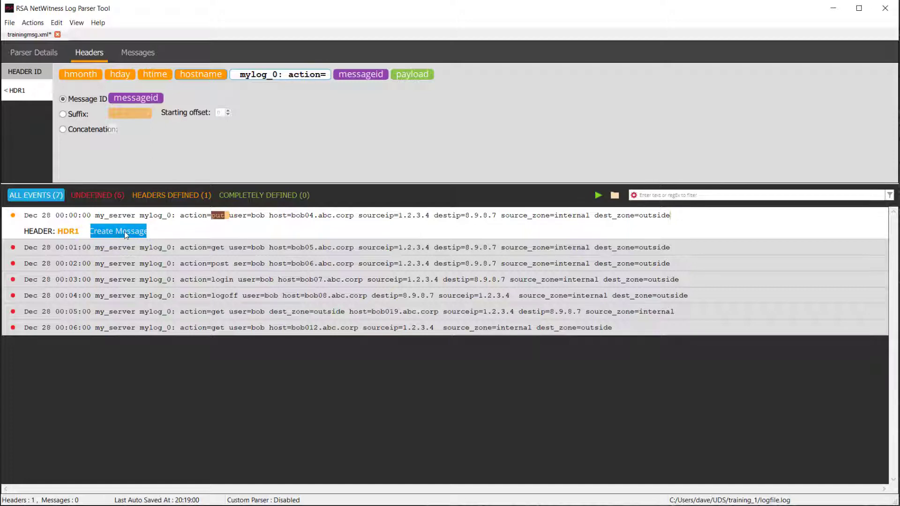
- Parse all seven events against HDR1 so none remain undefined
click(598, 195)
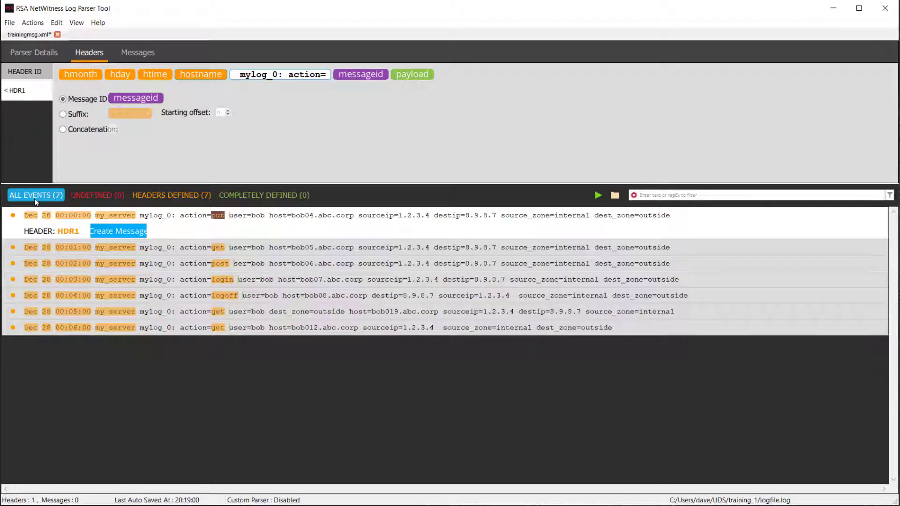
- Create a put message and capture its user value bob as the username variable
click(112, 235)
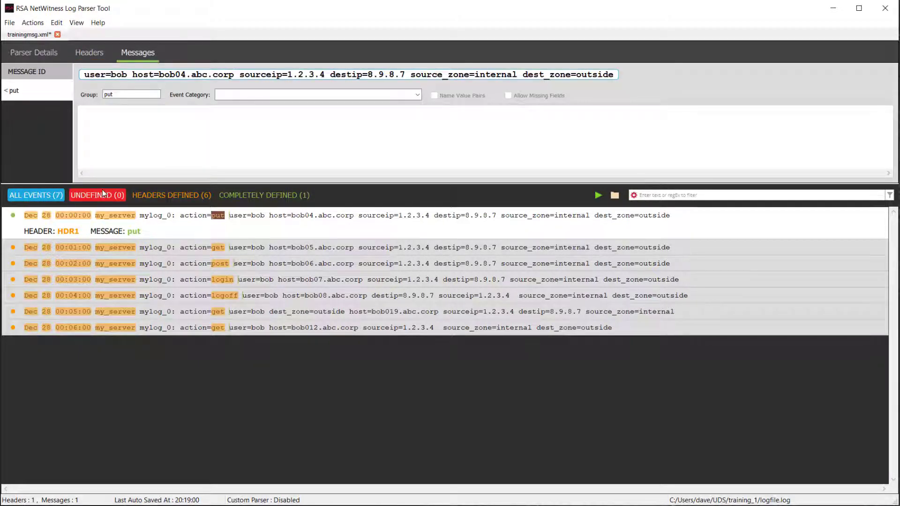
double_click(118, 76)
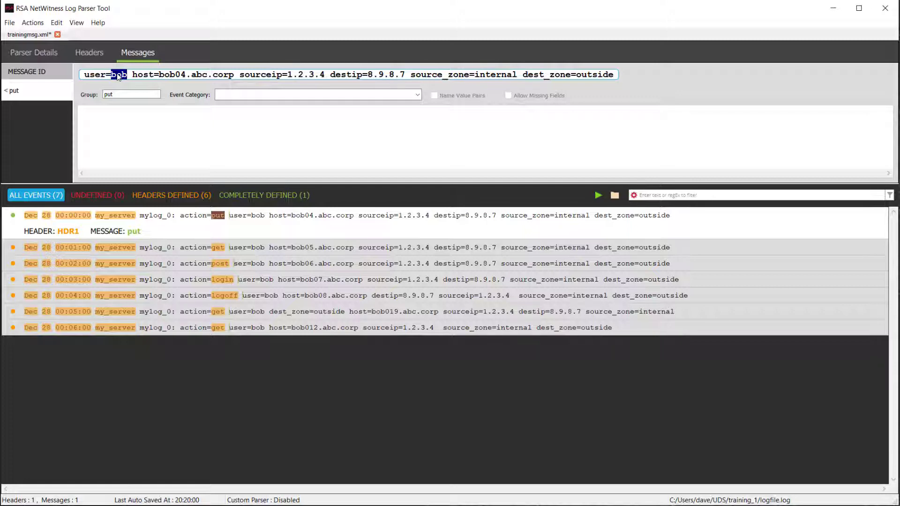
right_click(118, 77)
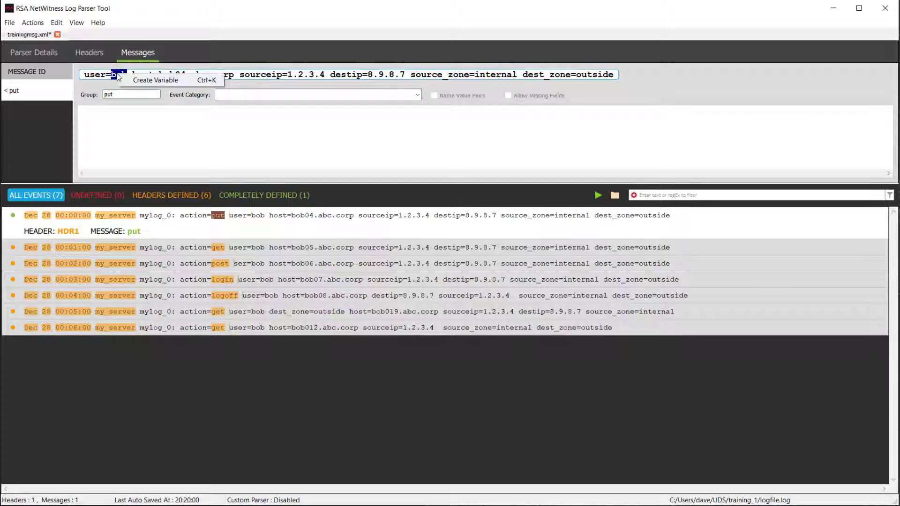
click(142, 81)
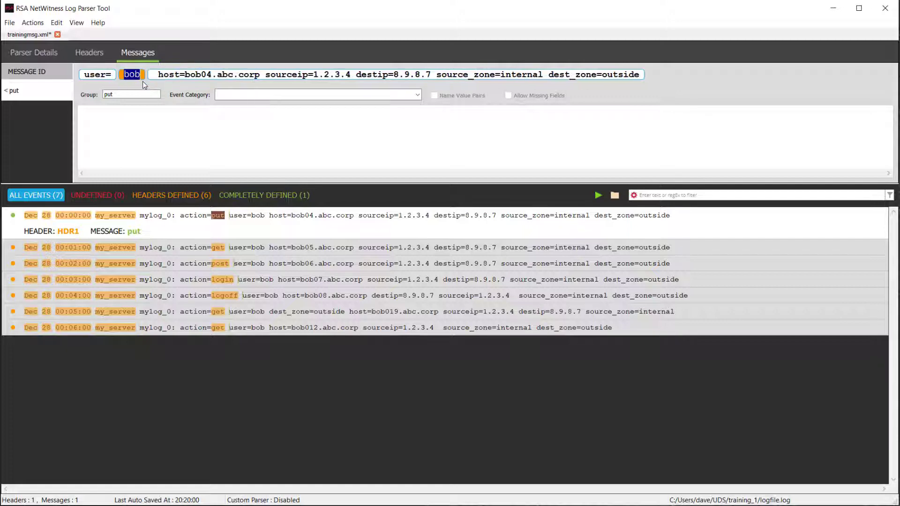
text(username)
key(Return)
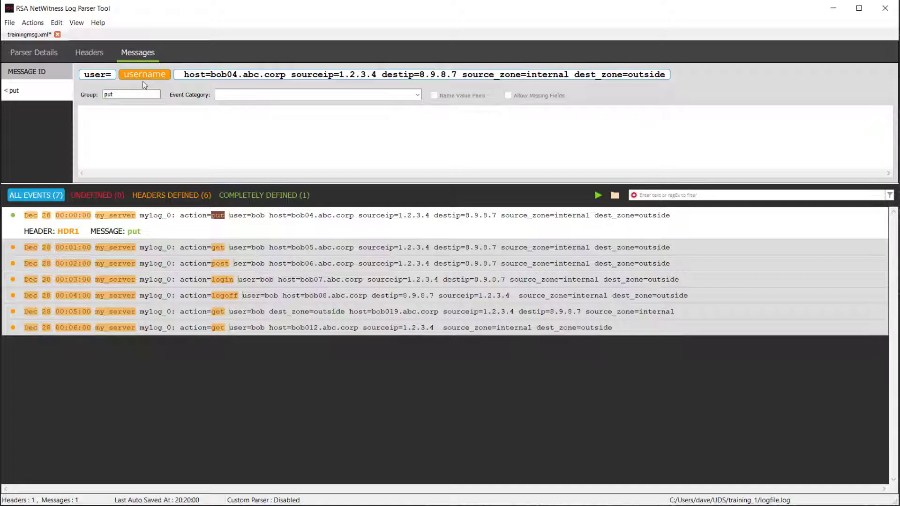
- Review the View > Variables meta-key table, including daddr, and return to trainingmsg.xml
click(76, 23)
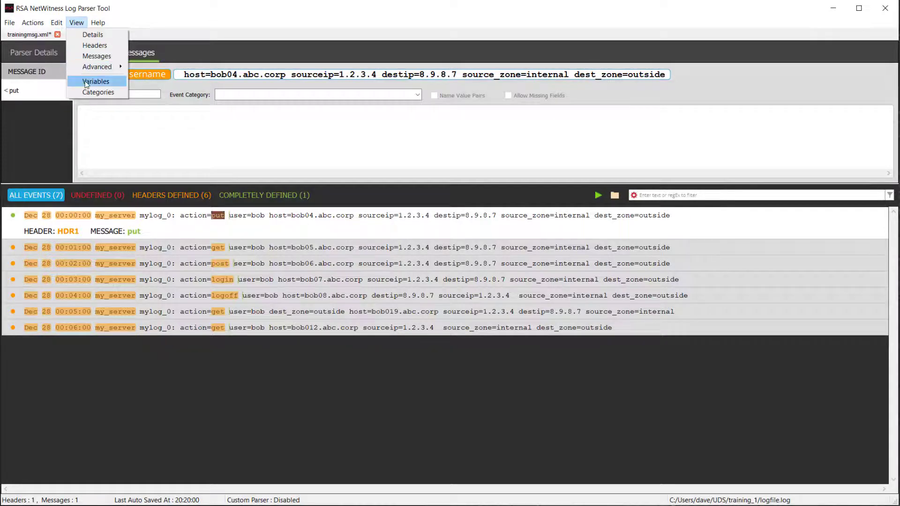
click(85, 82)
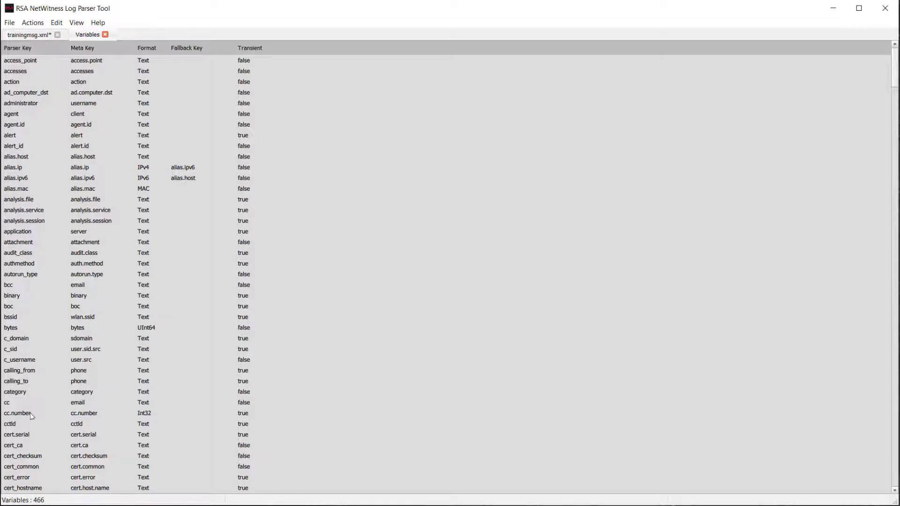
scroll(30, 415, down, 3)
scroll(30, 413, up, 3)
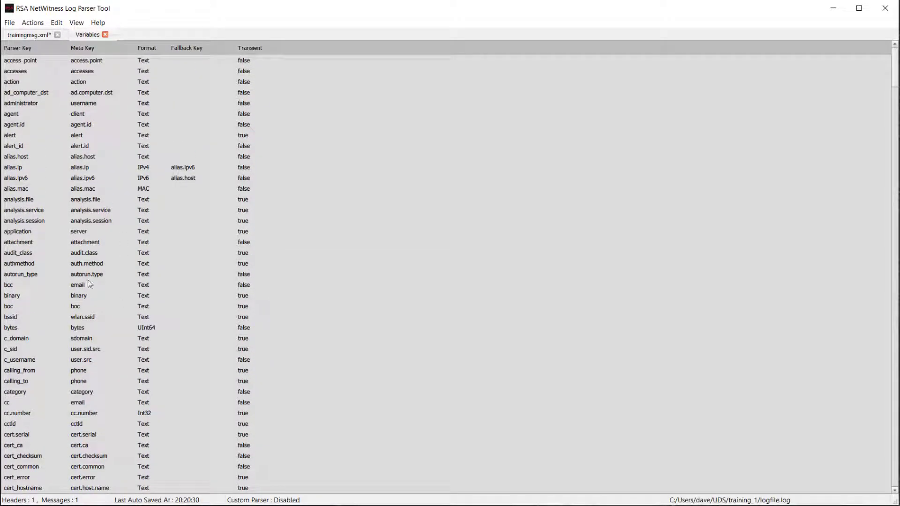
scroll(101, 362, down, 5)
scroll(100, 359, down, 15)
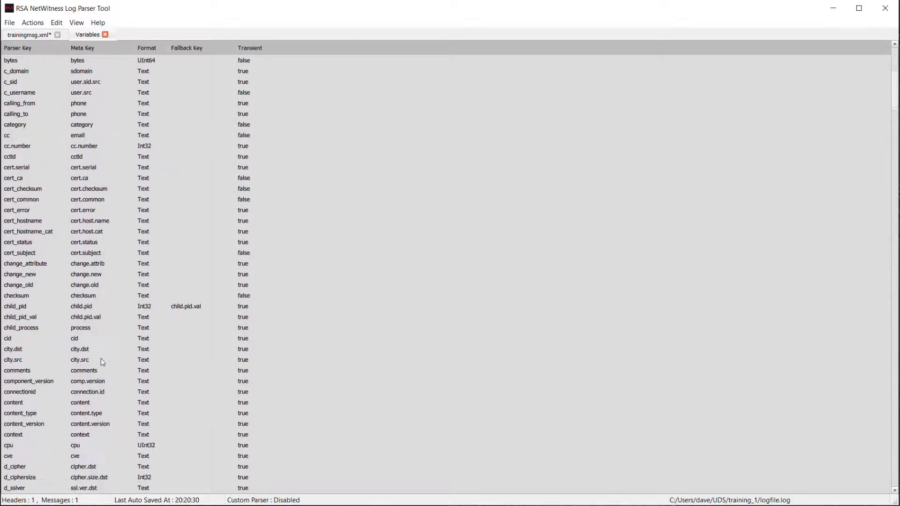
scroll(100, 368, down, 4)
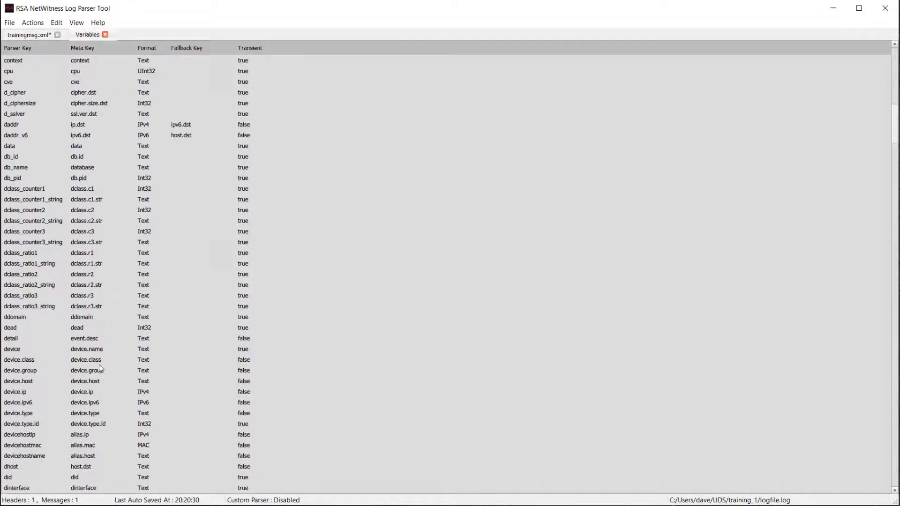
scroll(88, 334, down, 1)
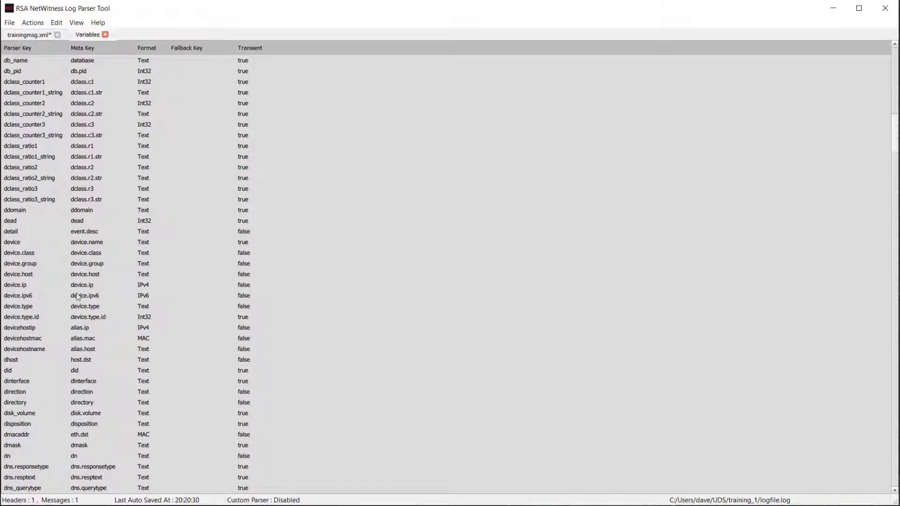
scroll(78, 293, up, 4)
click(77, 143)
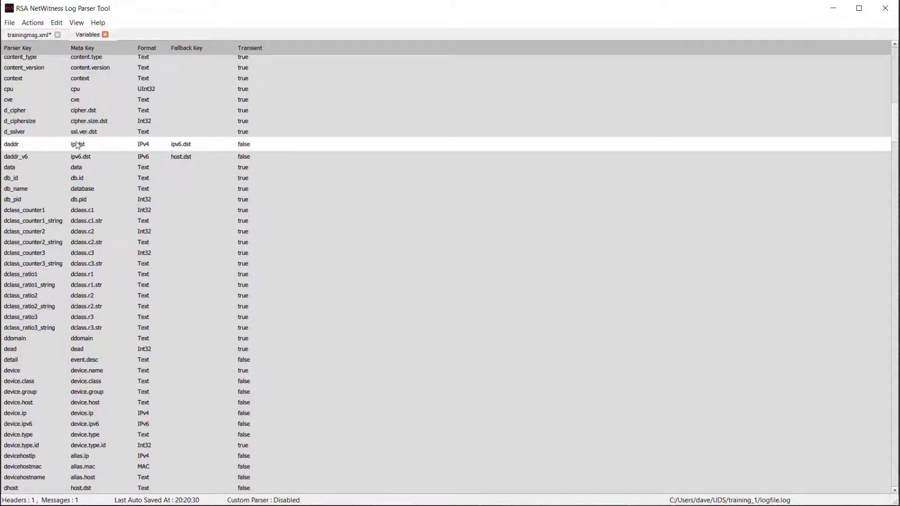
click(26, 35)
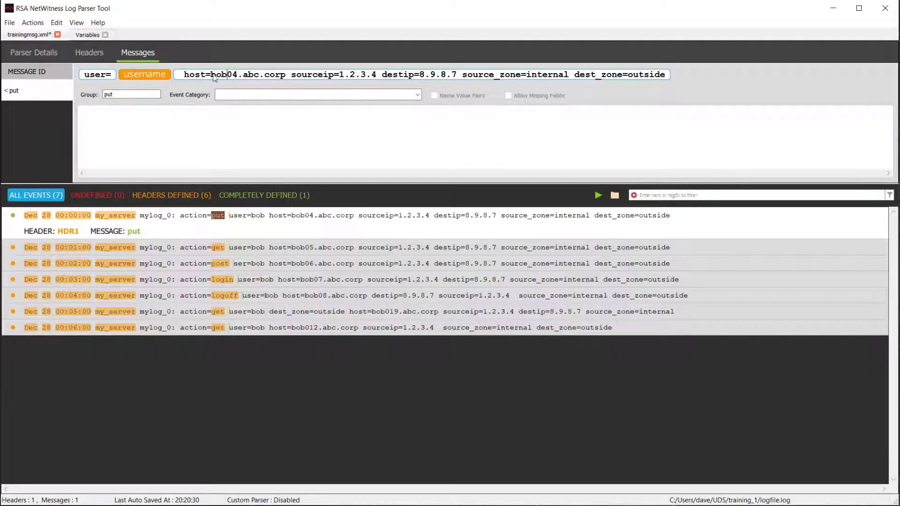
- Replace the host value bob04.abc.corp with a hostname variable in the put message
drag(211, 77, 286, 80)
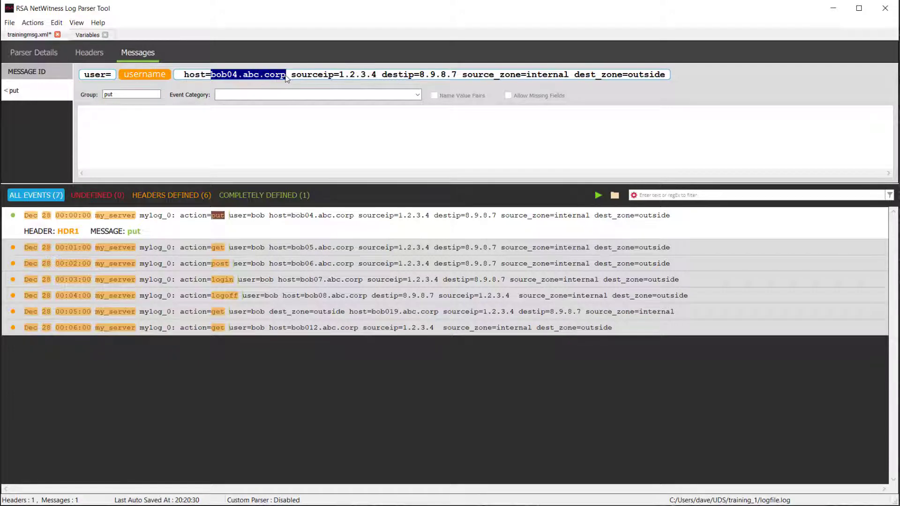
text(hostname)
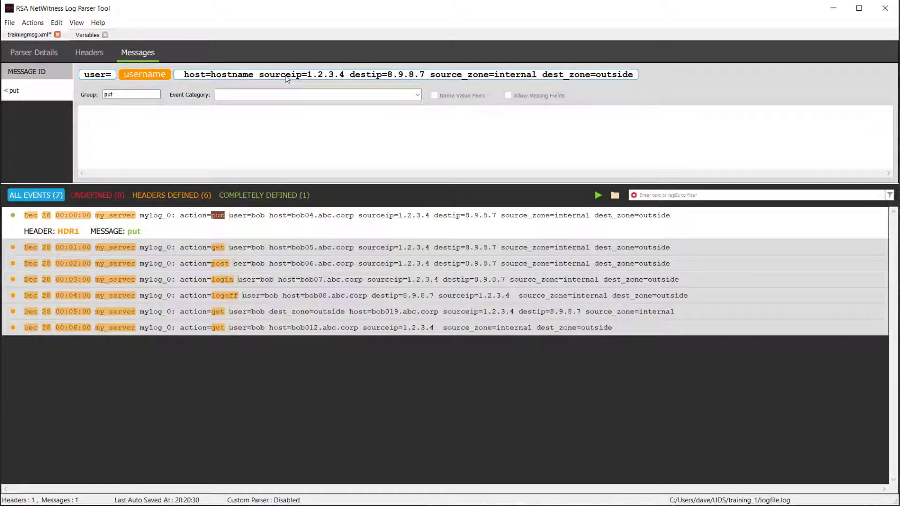
drag(254, 78, 211, 77)
right_click(232, 76)
click(252, 82)
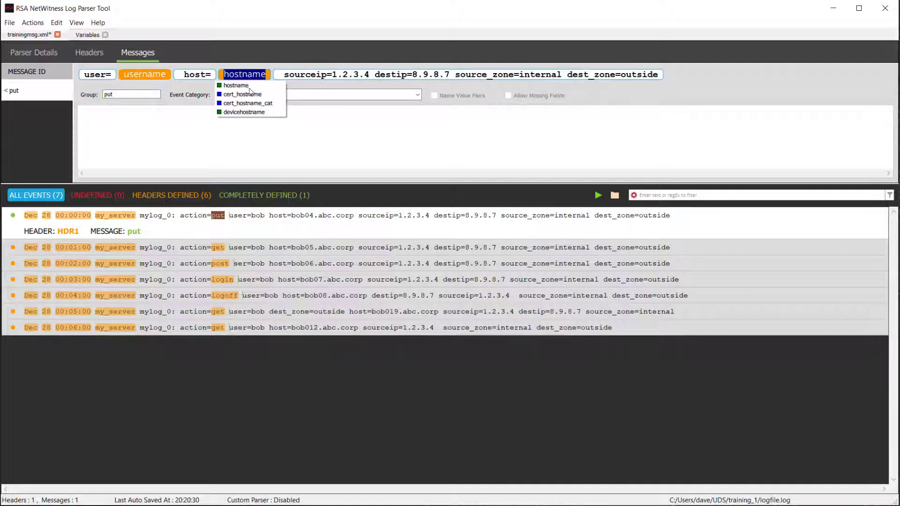
click(245, 85)
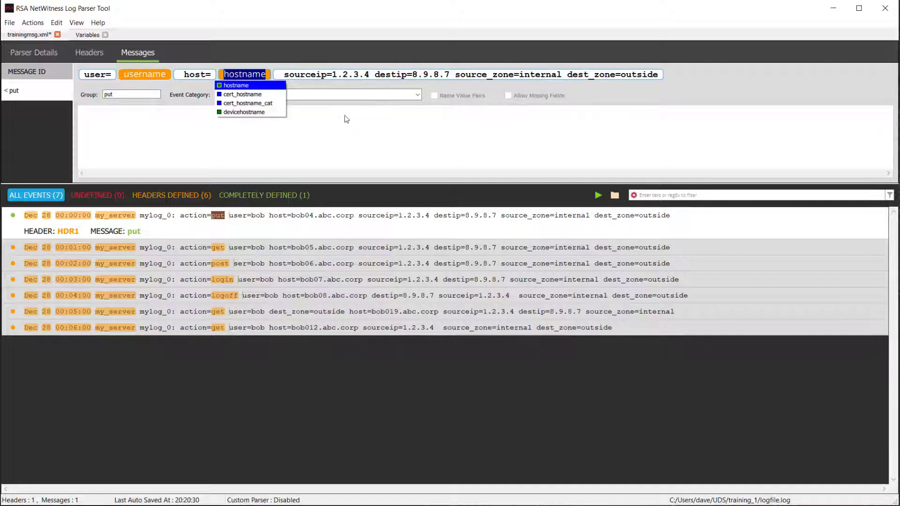
click(344, 118)
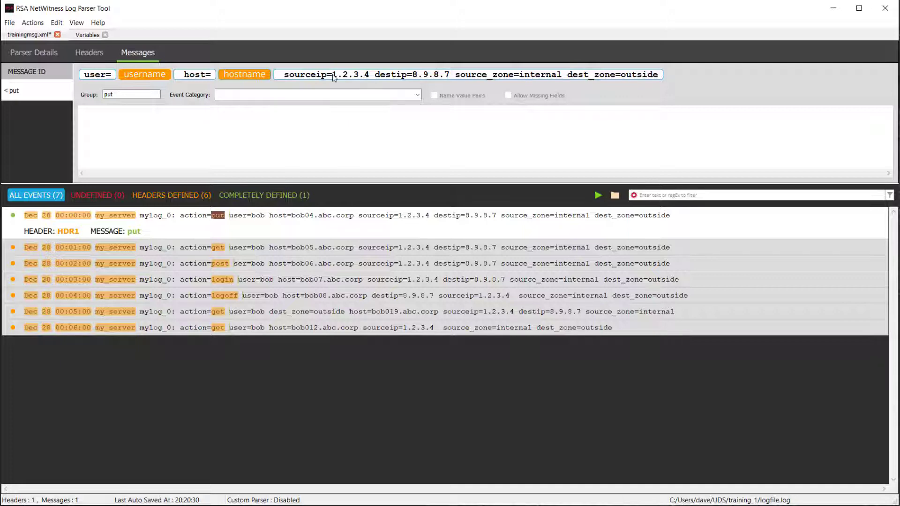
- Capture the sourceip value 1.2.3.4 as the saddr variable
drag(334, 75, 370, 75)
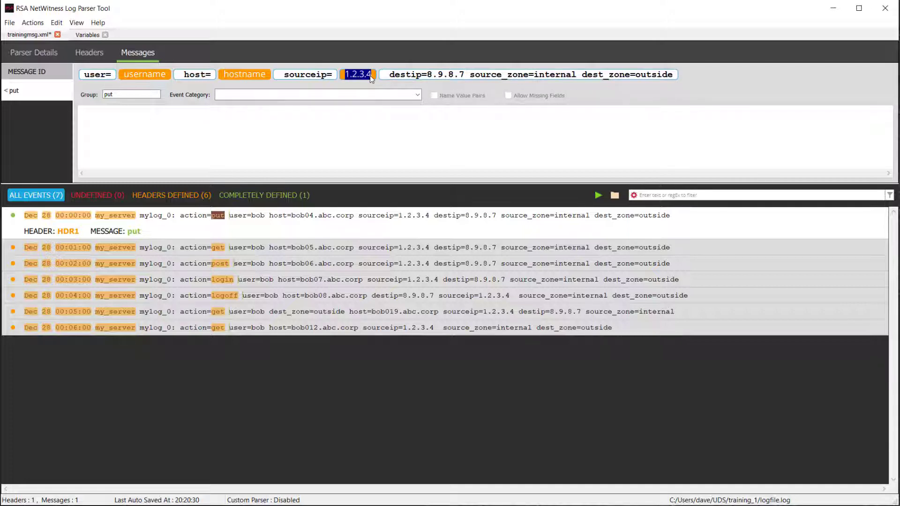
text(saddr)
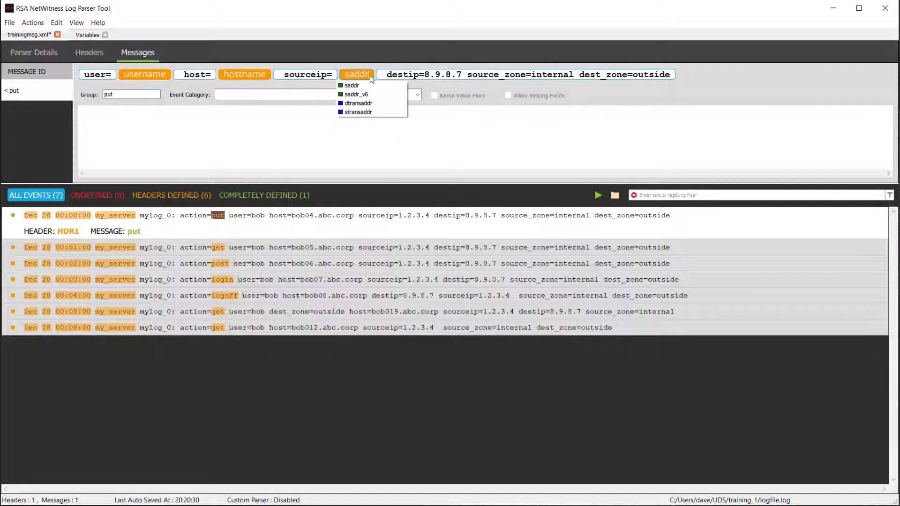
mouse_move(370, 96)
- Map the sourceip value to saddr and the destip value 8.9.8.7 to daddr in the put message
click(504, 133)
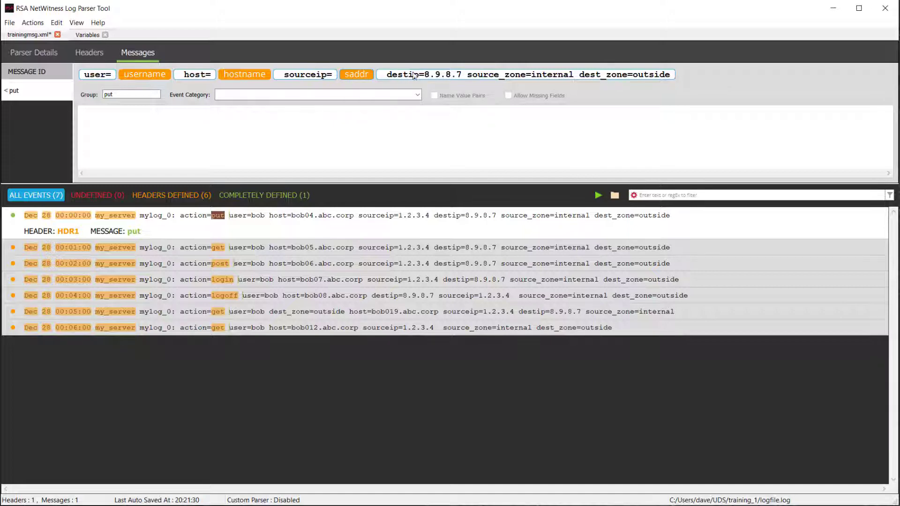
drag(425, 76, 463, 78)
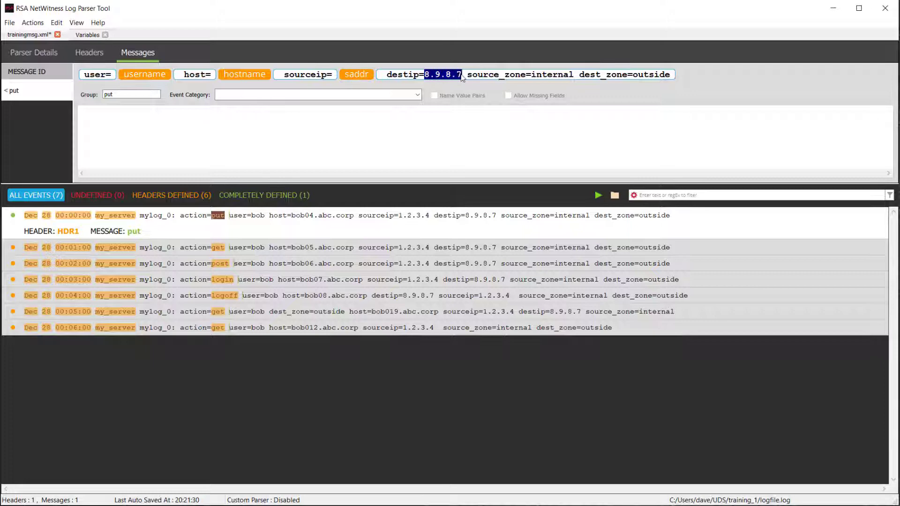
text(daddr)
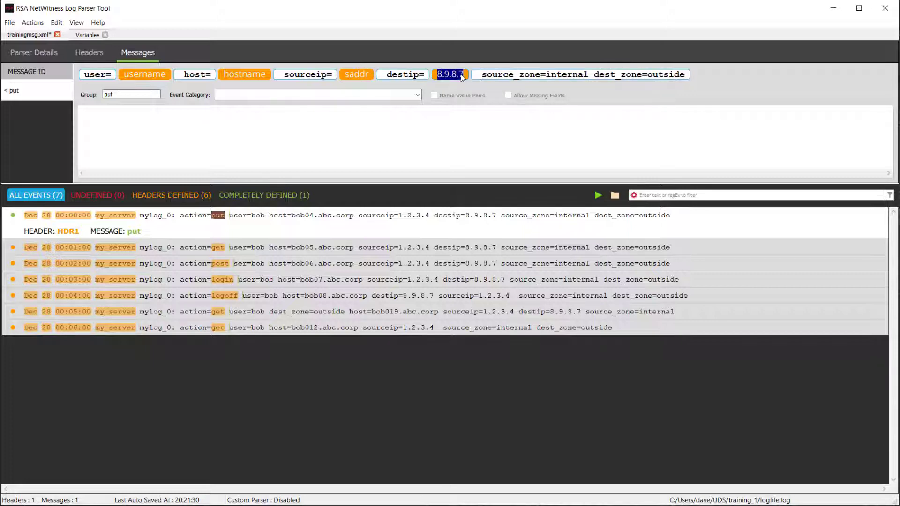
key(Return)
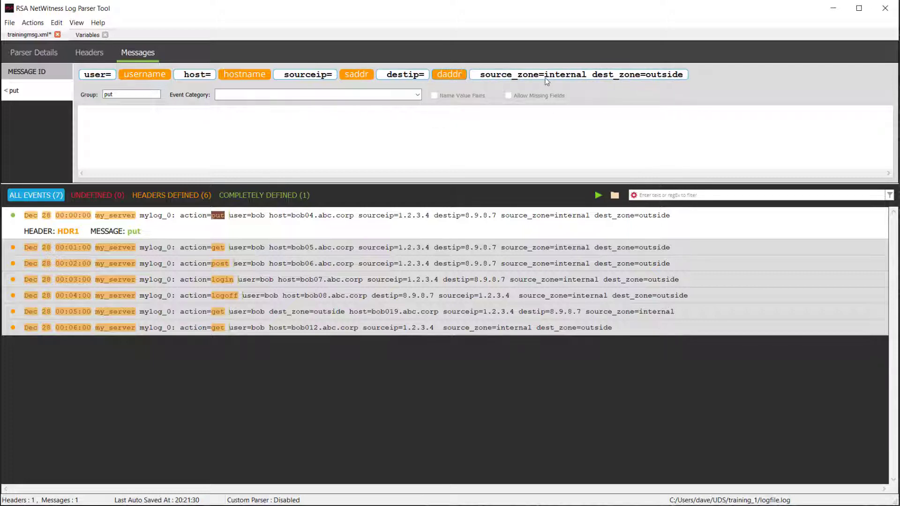
- Map 'internal' to src_zone and 'outside' to dst_zone, then parse the log events
drag(543, 75, 586, 76)
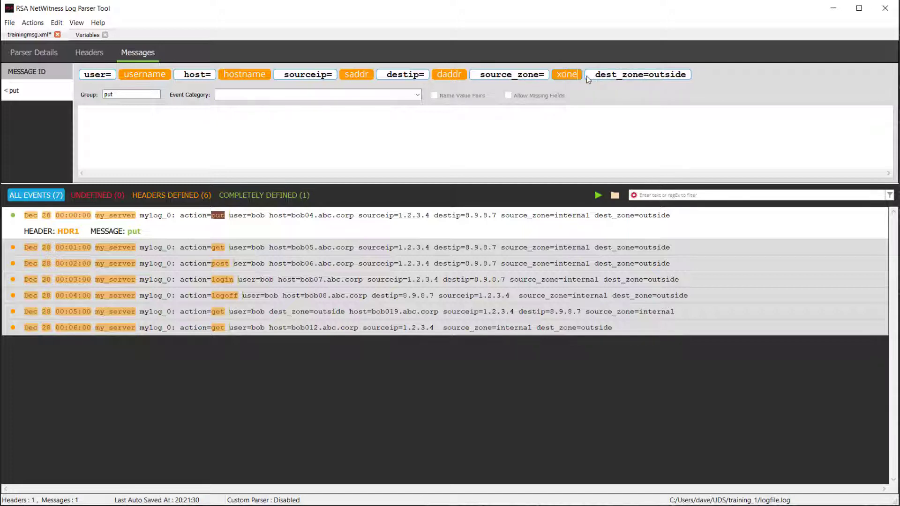
key(BackSpace)
key(BackSpace)
key(BackSpace)
key(BackSpace)
text(zone)
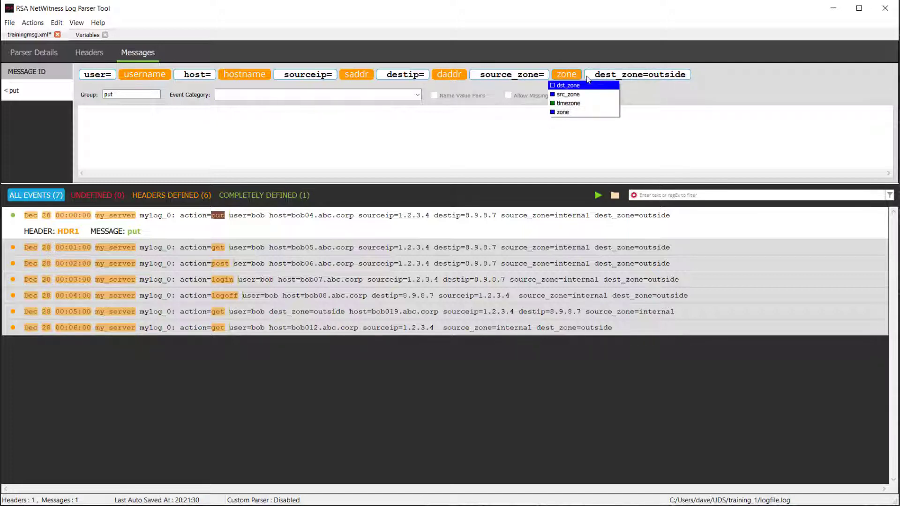
key(Down)
key(Return)
double_click(672, 75)
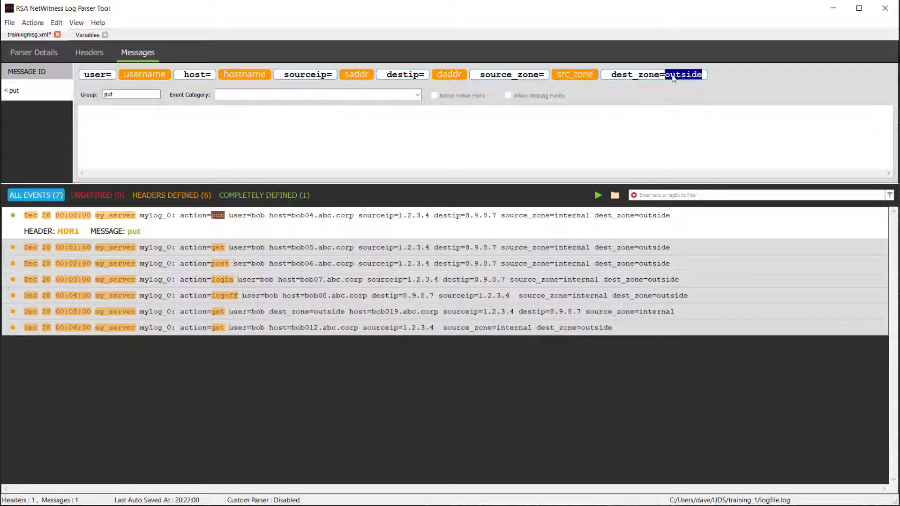
click(673, 76)
text(zone)
key(Down)
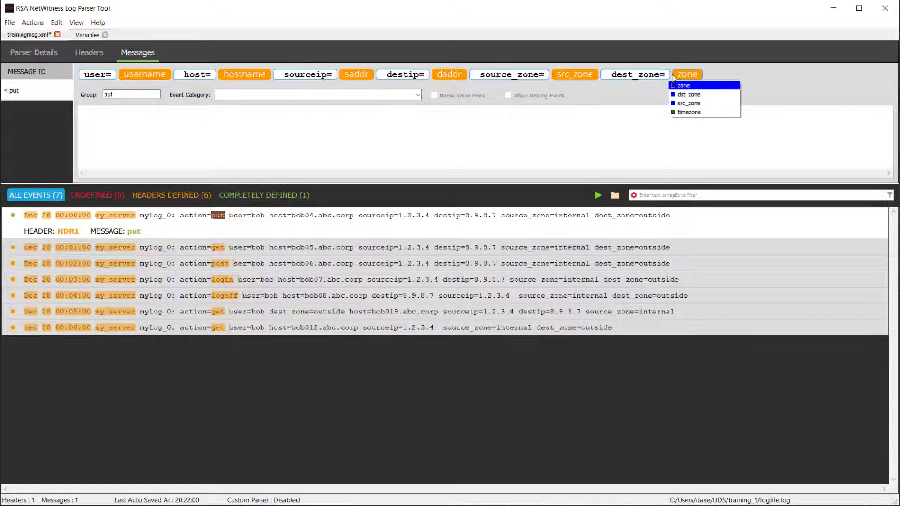
key(Return)
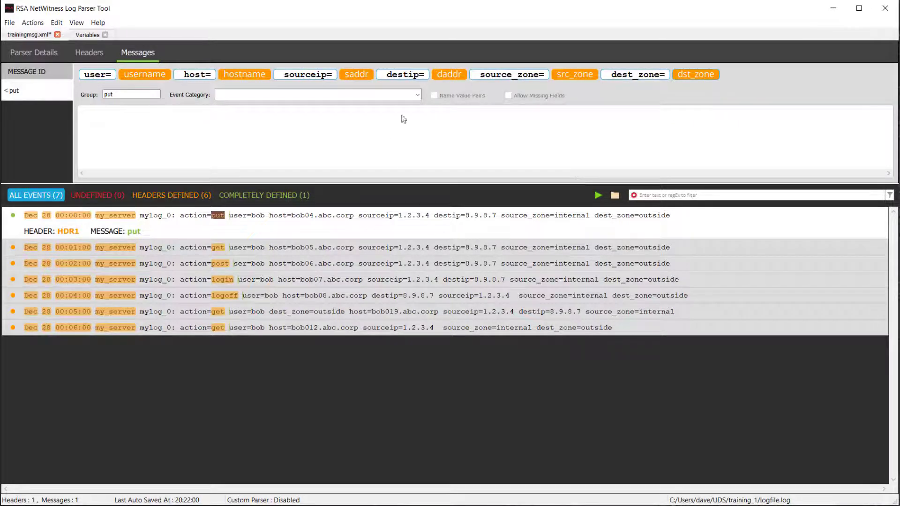
click(598, 195)
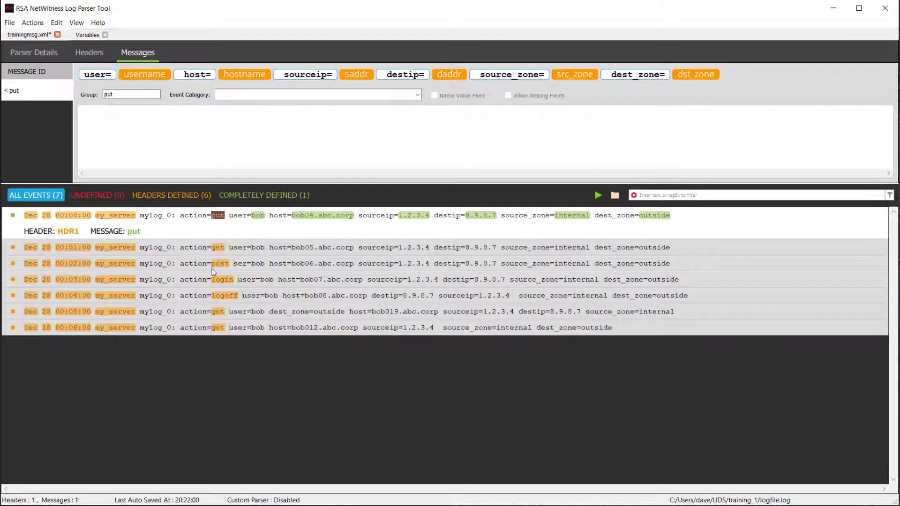
- Expand the 00:01:00 get event to see it matches header HDR1 with no message
click(251, 249)
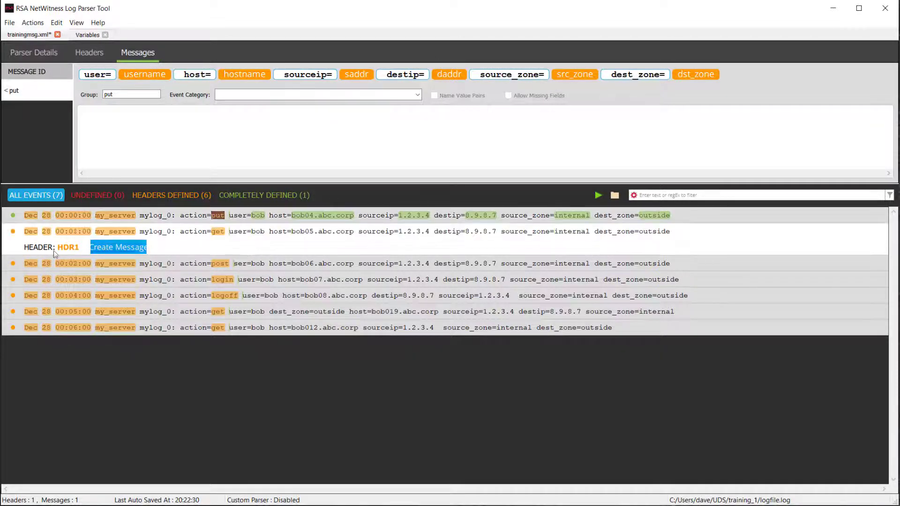
- Create a get message from the event, mapping the user value to username and host to hostname
click(117, 245)
drag(111, 75, 118, 75)
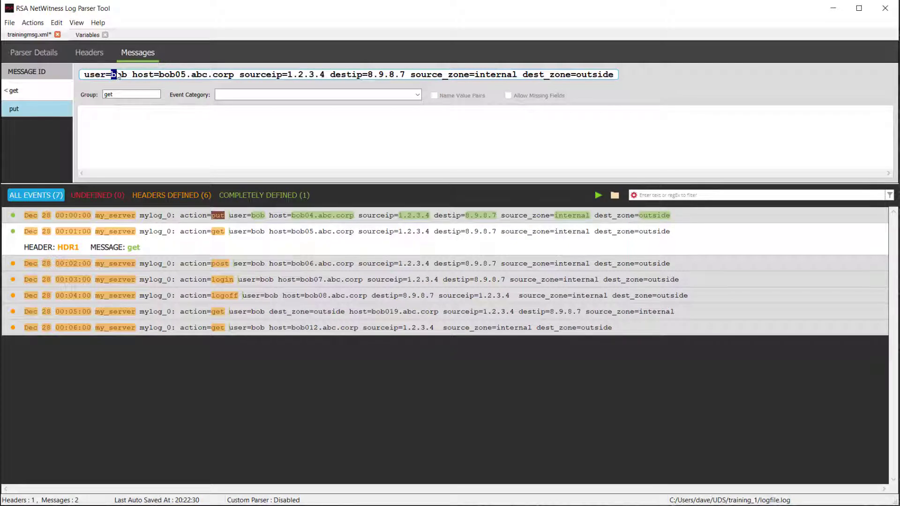
double_click(117, 75)
text(usernam)
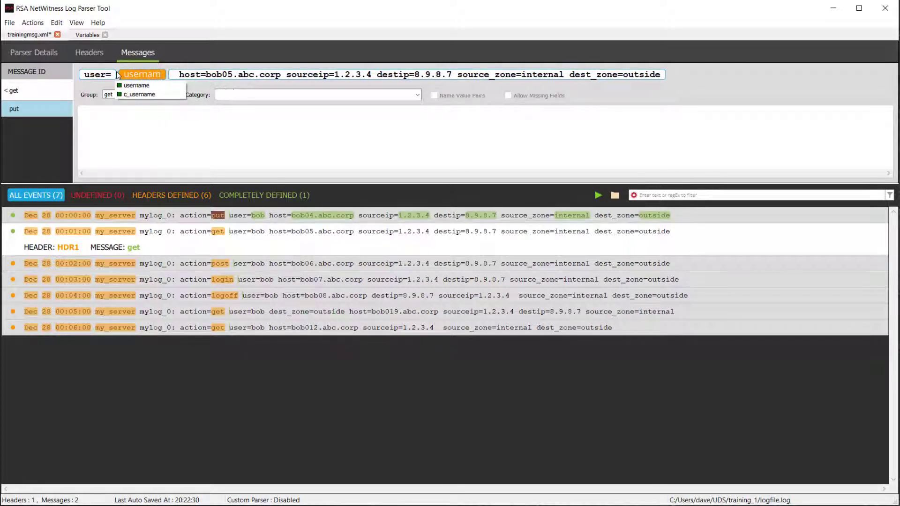
key(Return)
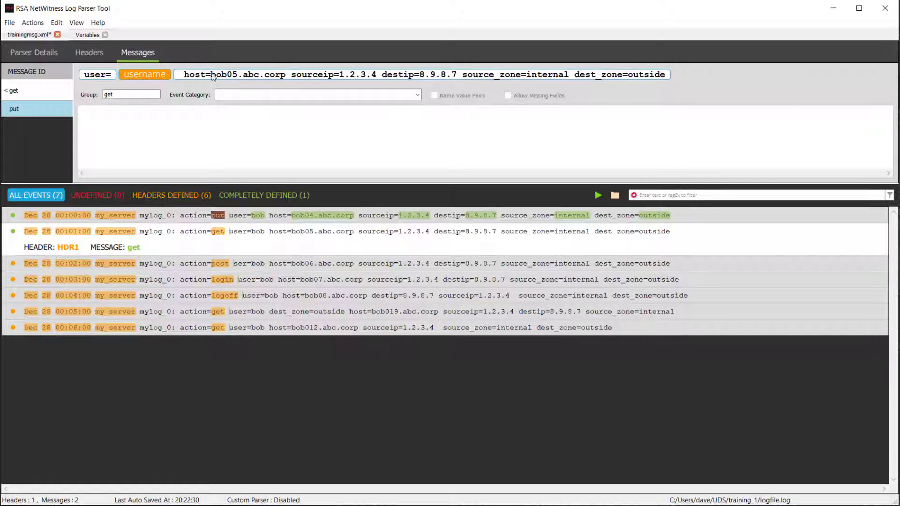
drag(210, 75, 282, 77)
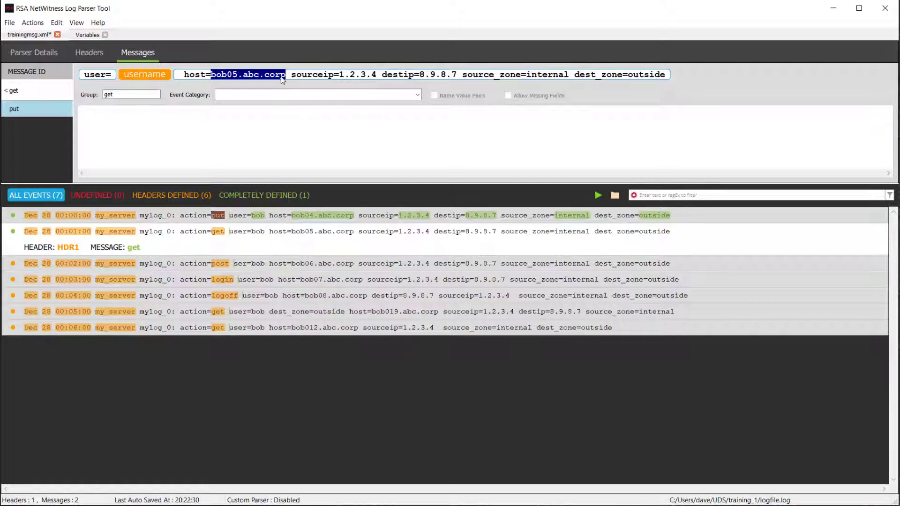
text(hostname)
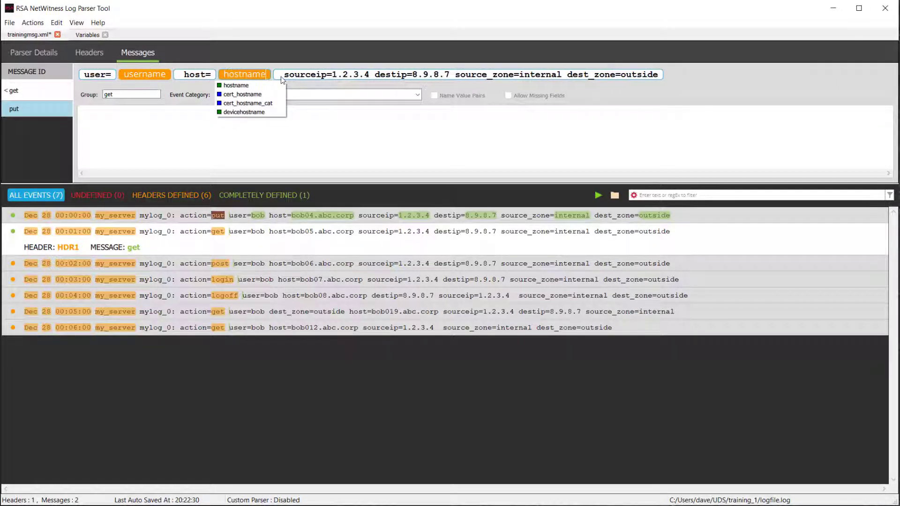
key(Return)
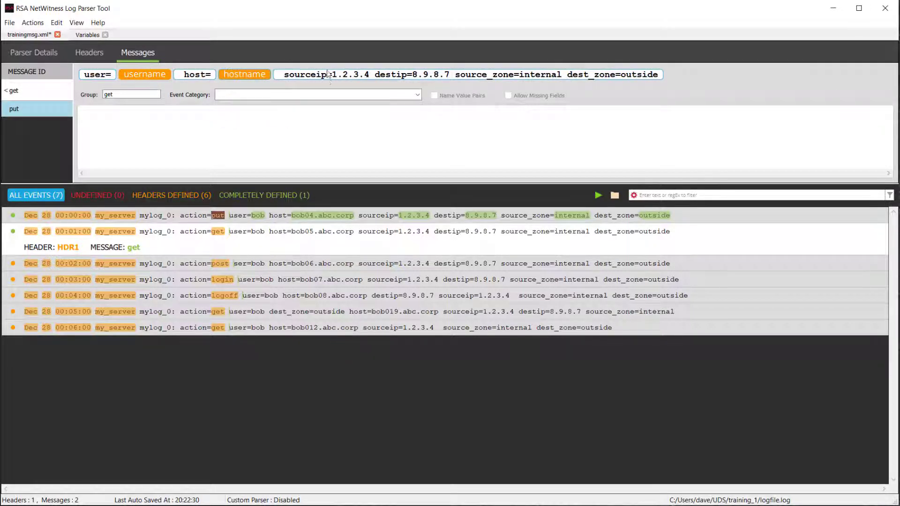
- Map sourceip 1.2.3.4 to saddr, destip 8.9.8.7 to daddr, and 'internal' to src_zone
drag(332, 74, 370, 80)
text(saddr)
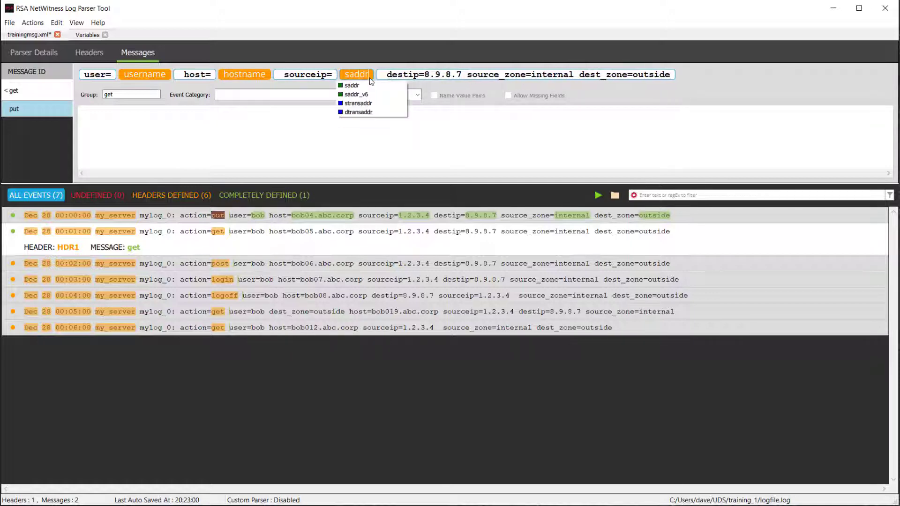
key(Return)
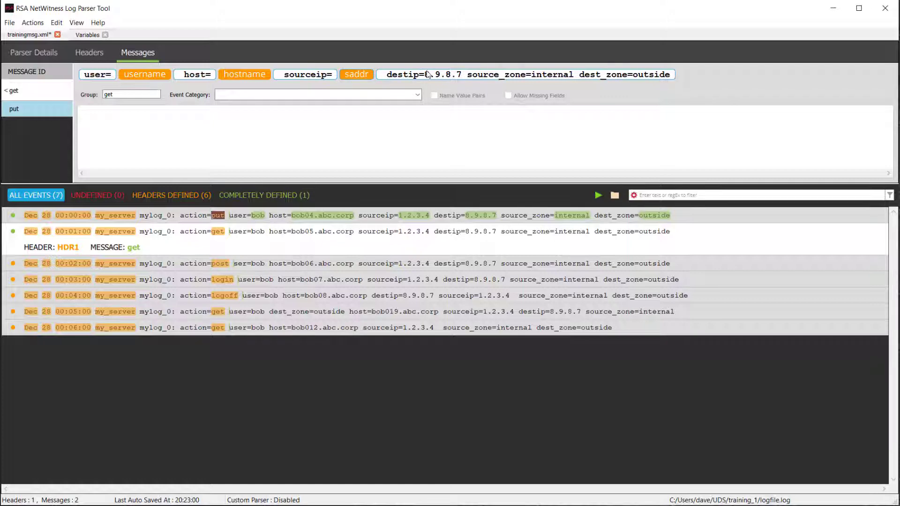
drag(424, 75, 465, 77)
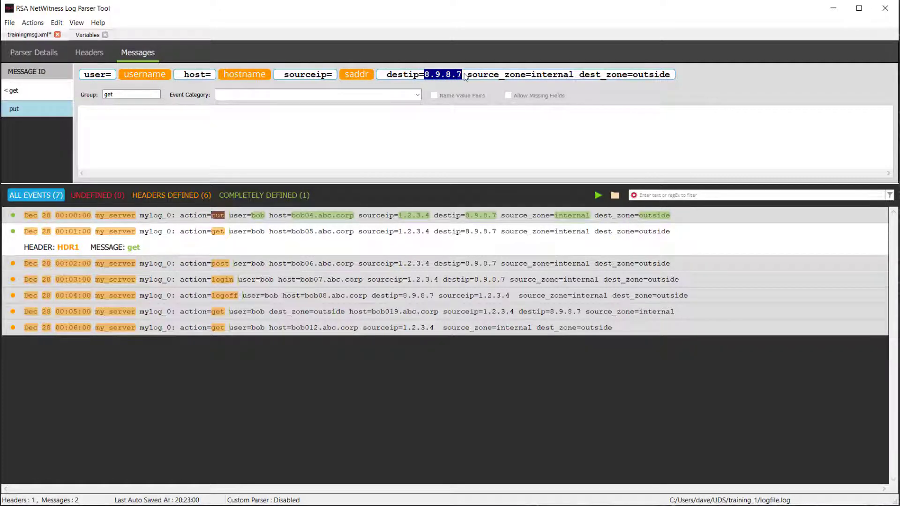
text(daddr)
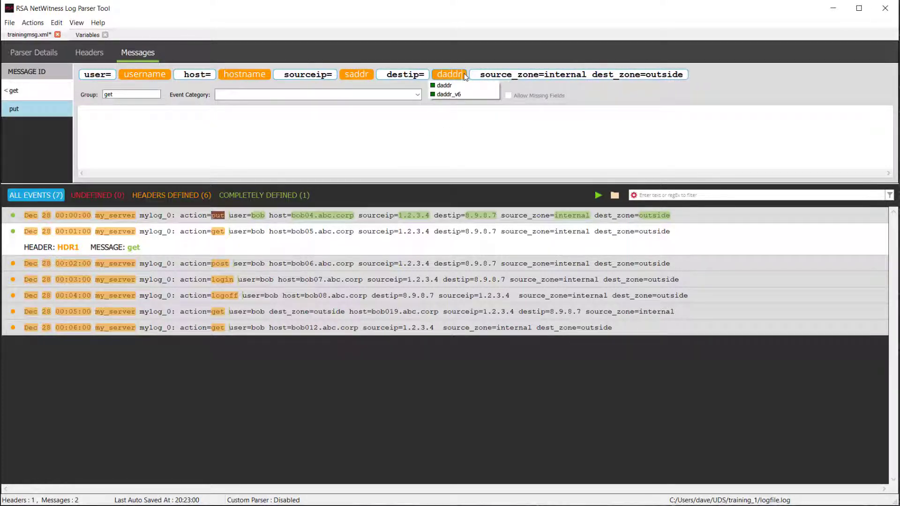
key(Return)
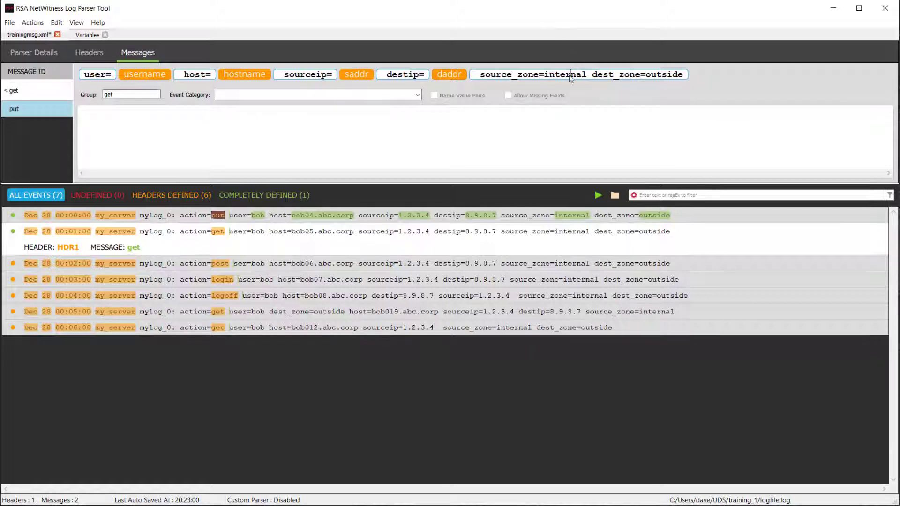
double_click(571, 76)
text(zone)
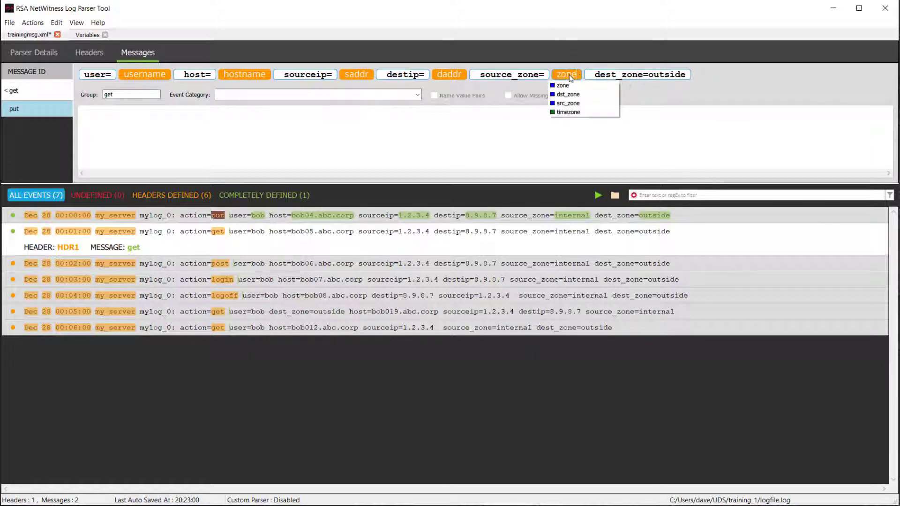
key(Down)
key(Down)
key(Down)
key(Return)
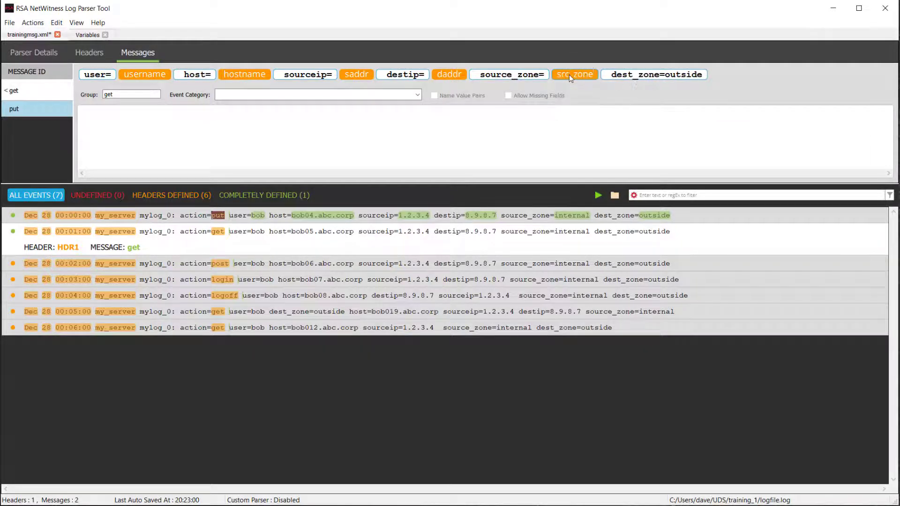
- Map the 'outside' value after dest_zone to dst_zone and reparse the log
double_click(687, 75)
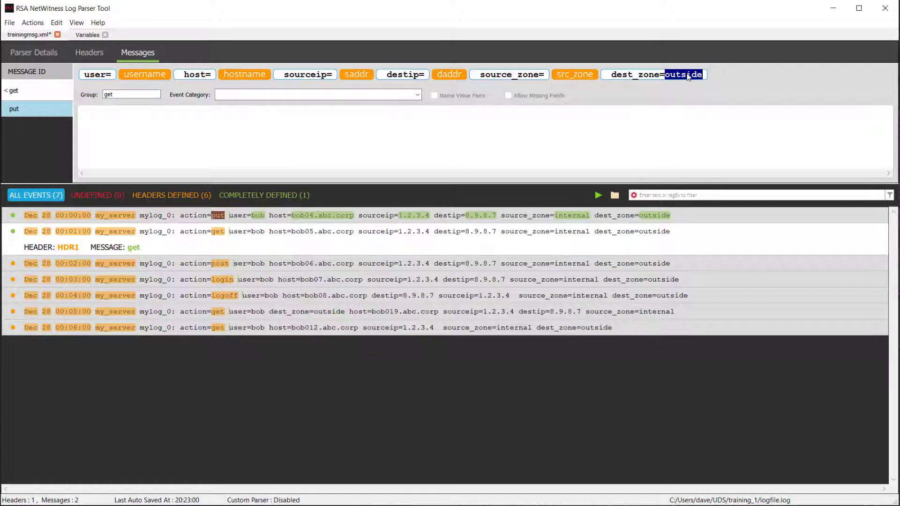
click(687, 77)
text(zone)
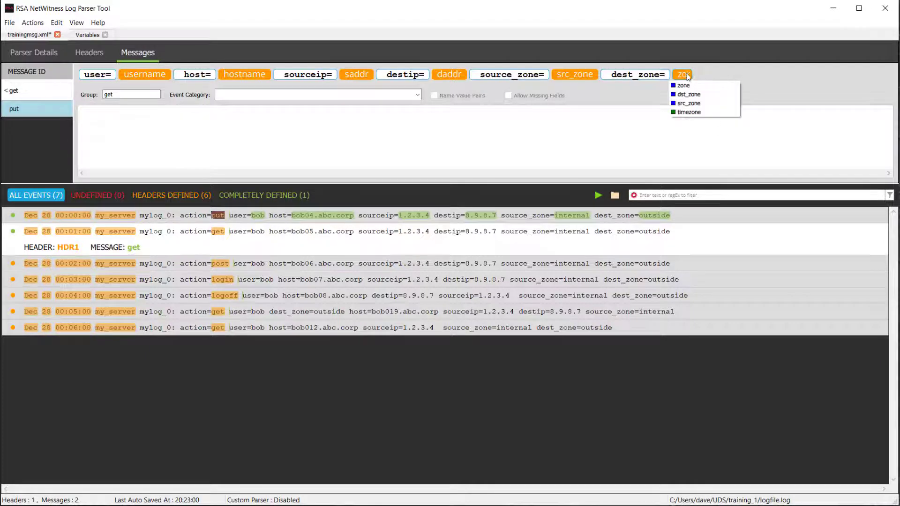
key(Down)
key(Down)
key(Return)
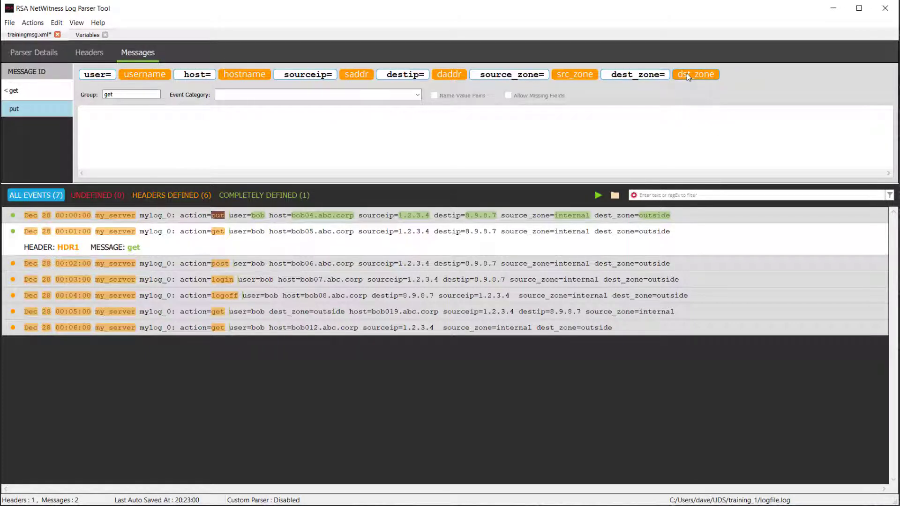
click(598, 195)
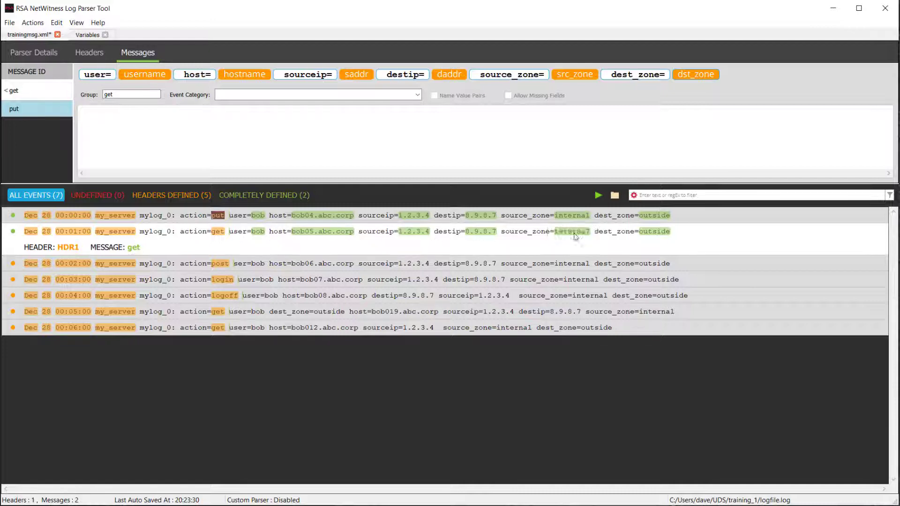
- Expand the 00:05:00 get event to see it matches only header HDR1, no message
click(251, 311)
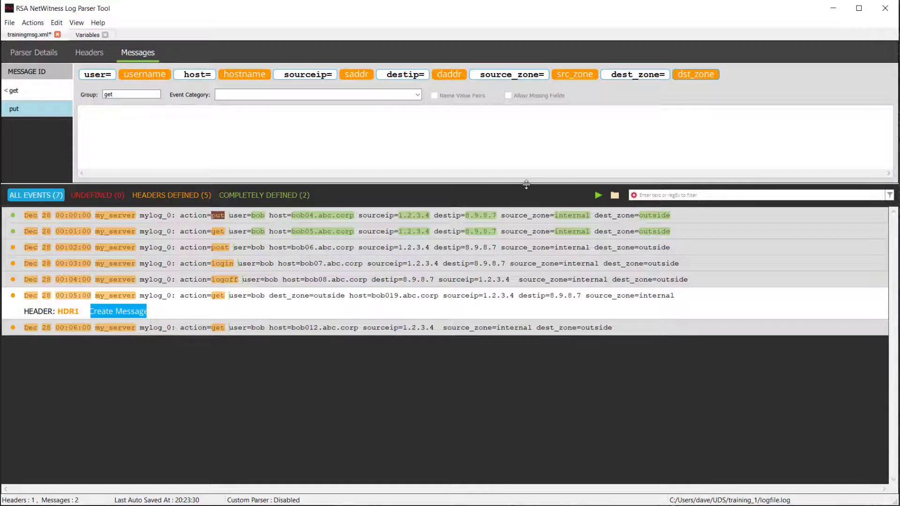
- In Preferences' TAGVAL settings, set the entry separator to a space and clear the value encapsulator
click(10, 23)
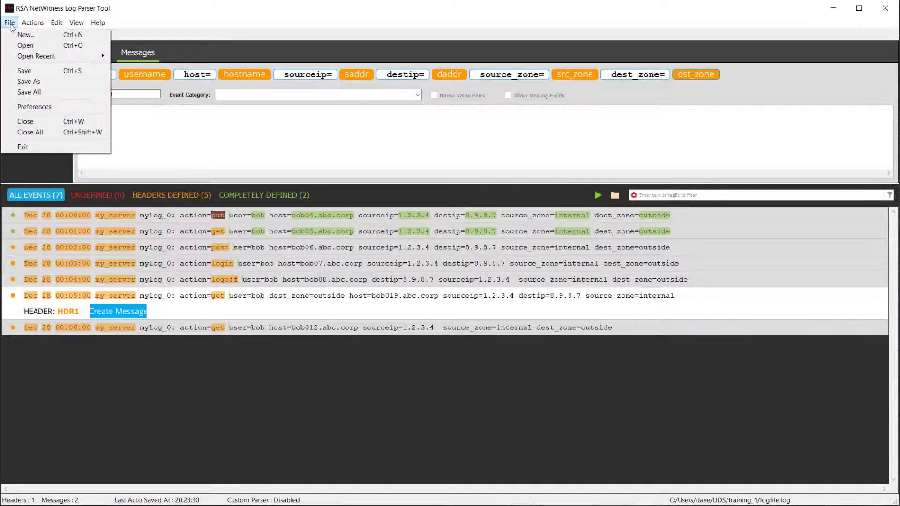
click(30, 108)
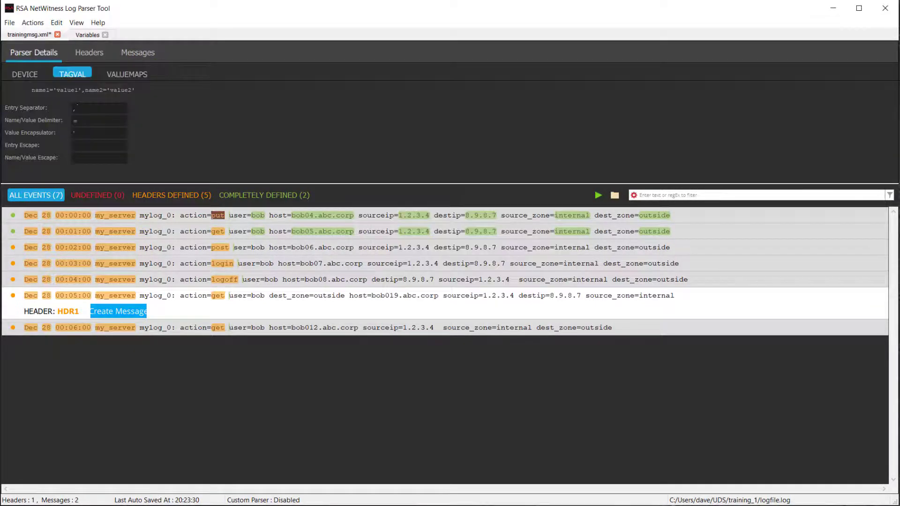
click(82, 111)
key(BackSpace)
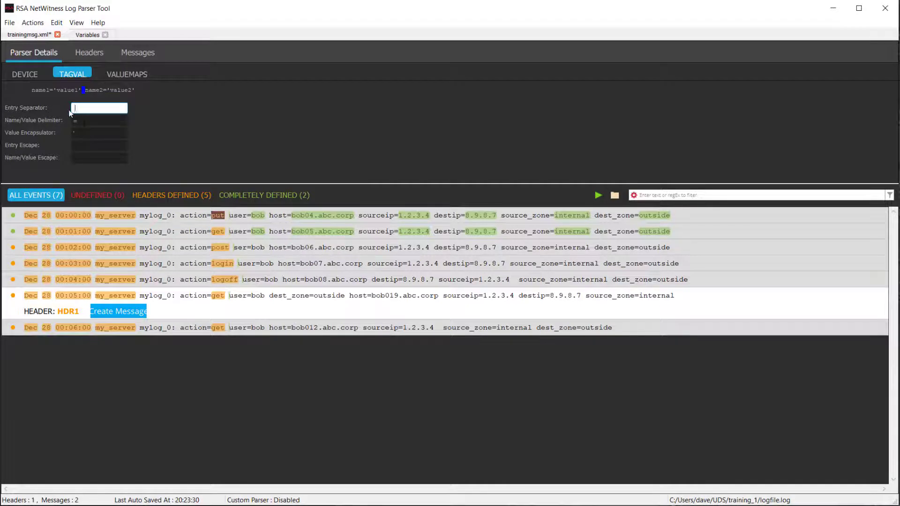
click(91, 133)
key(BackSpace)
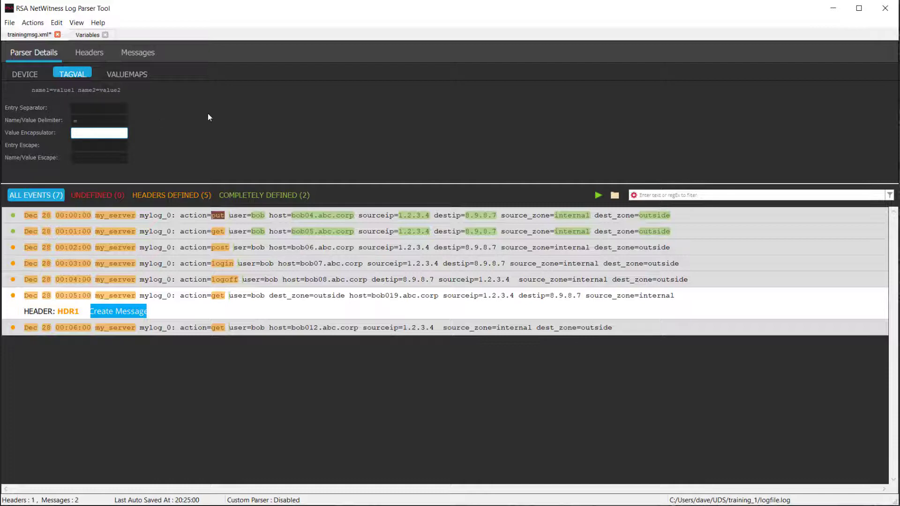
click(279, 231)
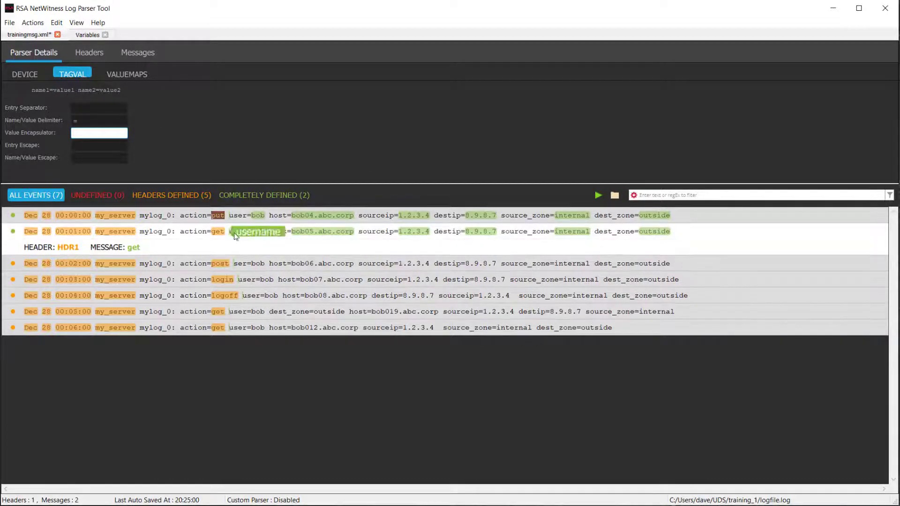
- Enable Name Value Pairs and Allow Missing Fields on the get message, then reparse
click(143, 53)
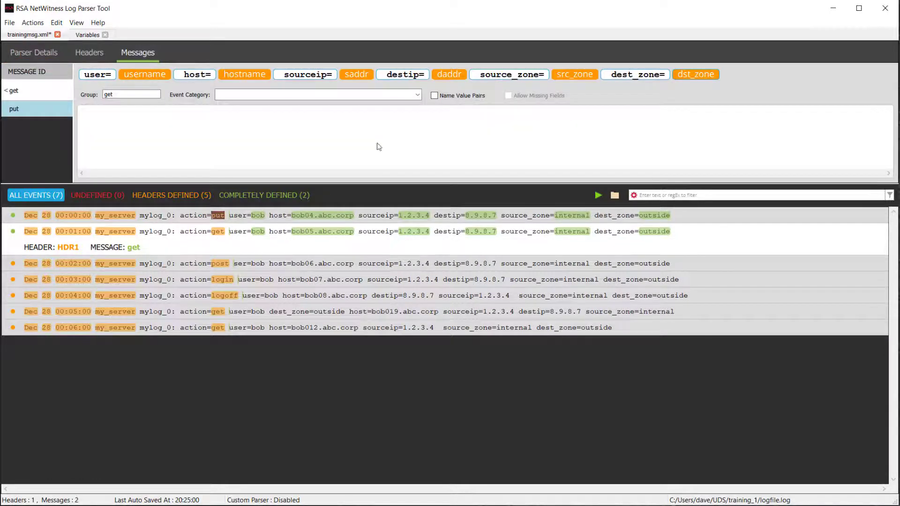
click(435, 95)
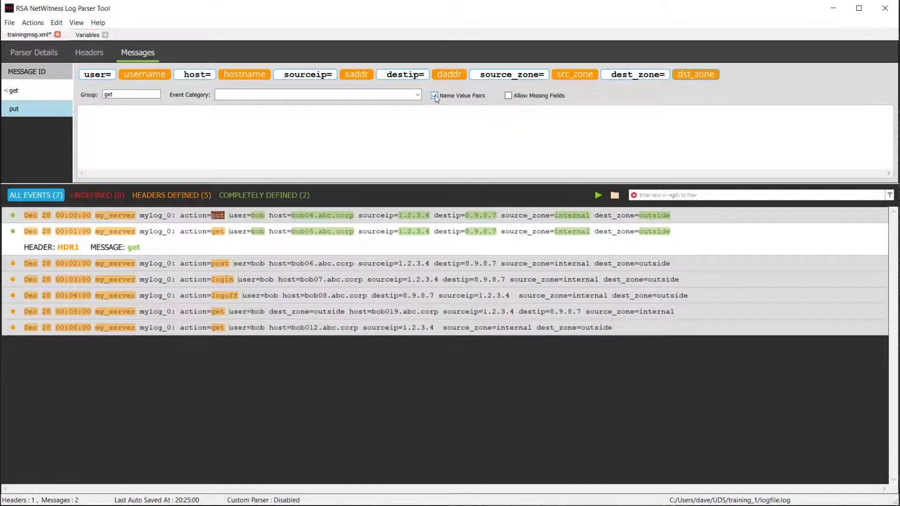
click(509, 96)
click(597, 195)
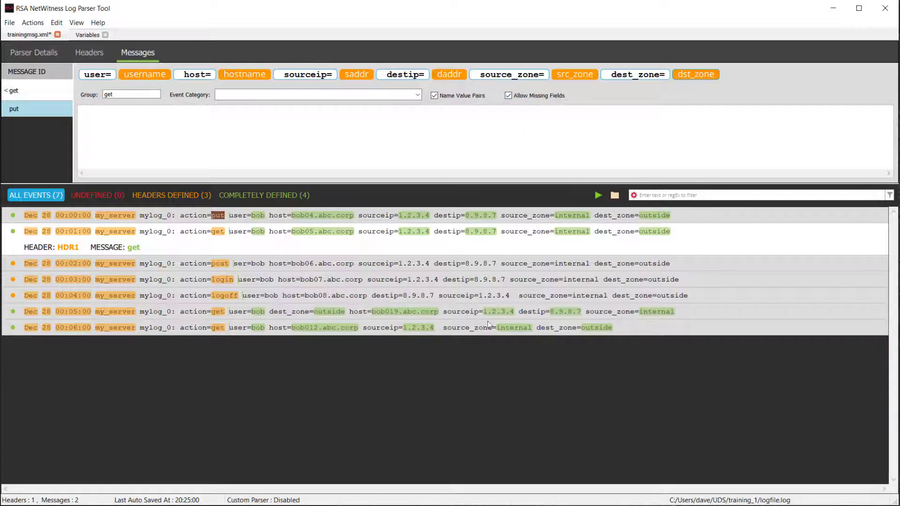
mouse_move(224, 327)
click(510, 96)
mouse_move(227, 279)
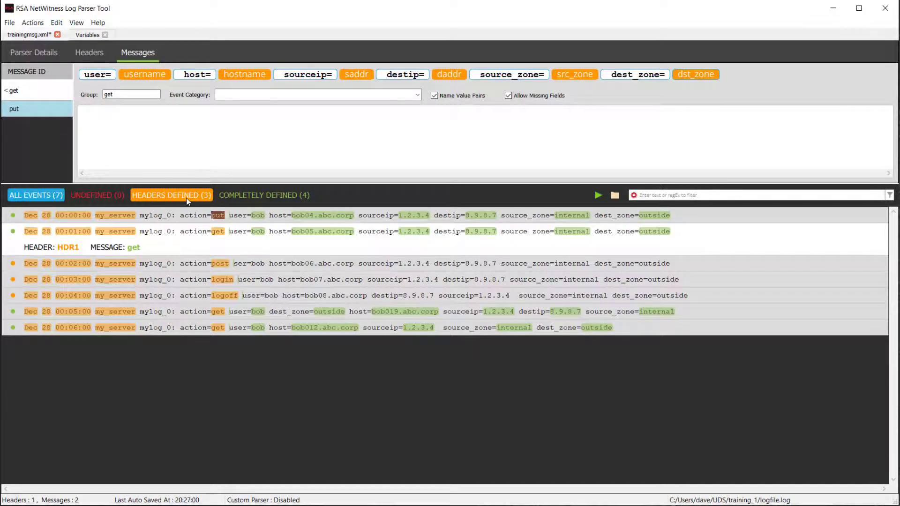
- Choose Deploy Parser from the Actions menu
click(34, 25)
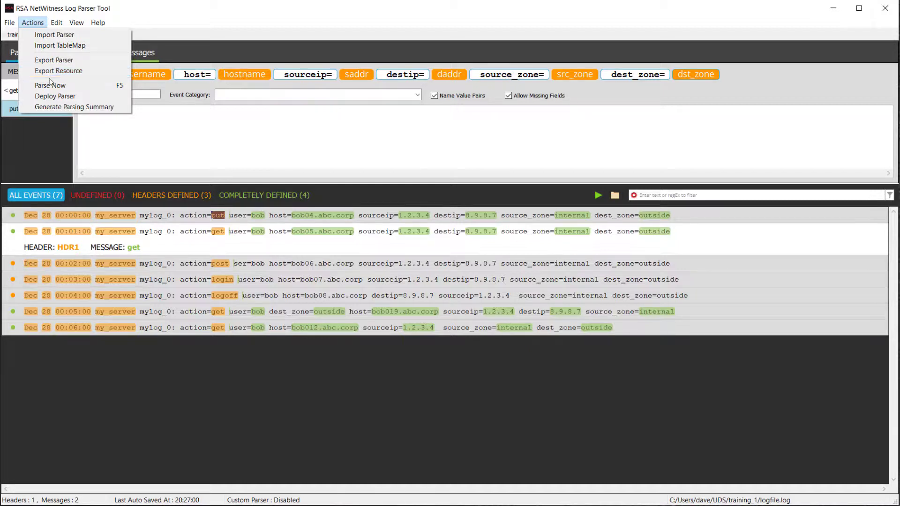
click(57, 96)
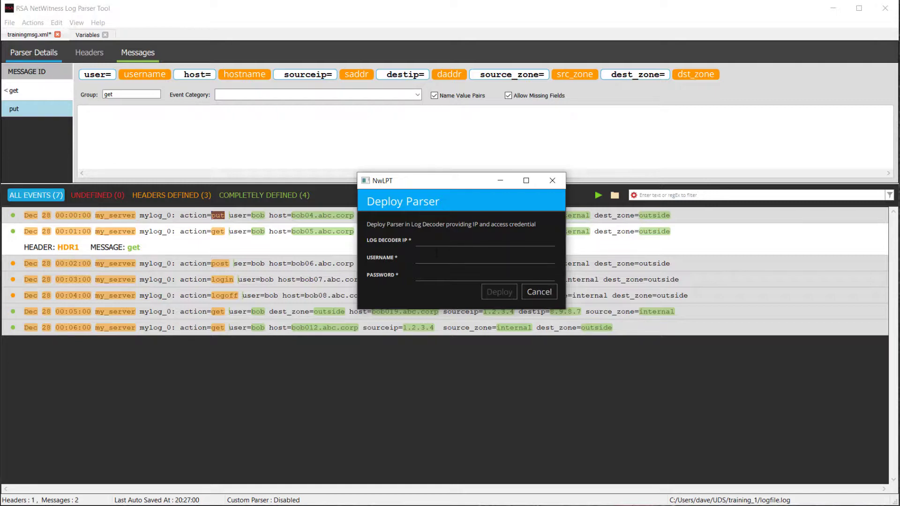
- Cancel the Deploy Parser dialog
click(524, 291)
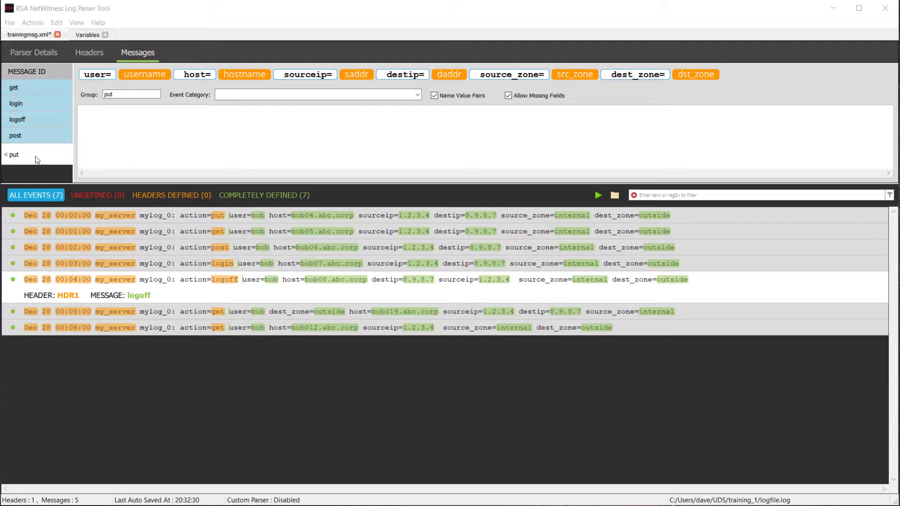
- Save the finished parser file trainingmsg.xml
drag(37, 160, 227, 282)
click(10, 23)
click(24, 70)
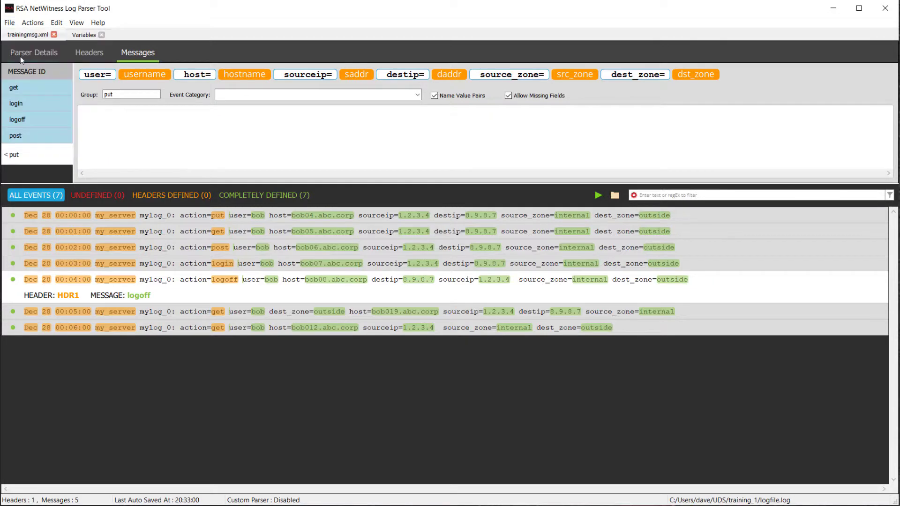
- Deploy the parser to the Log Decoder at 192.168.31.85 with the decoder's username and password
click(33, 23)
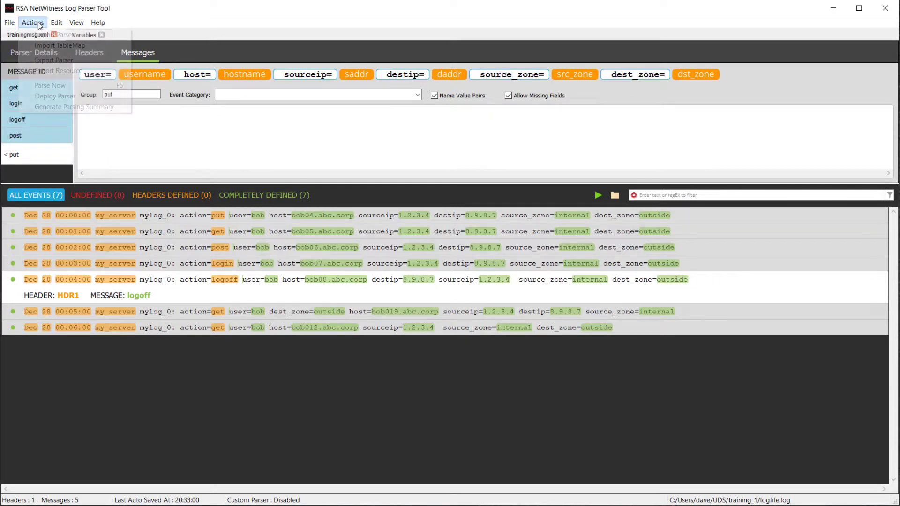
click(53, 97)
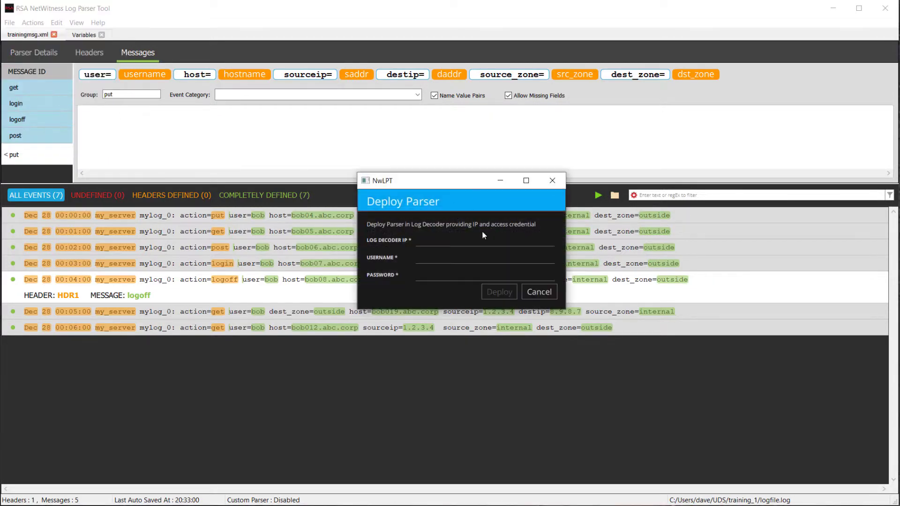
text(192.168.31.85admin)
key(Tab)
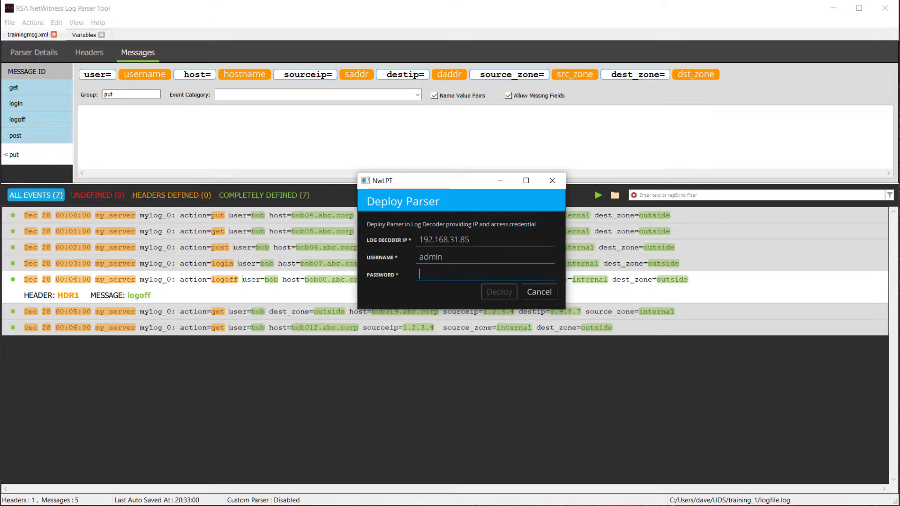
text(netwitness)
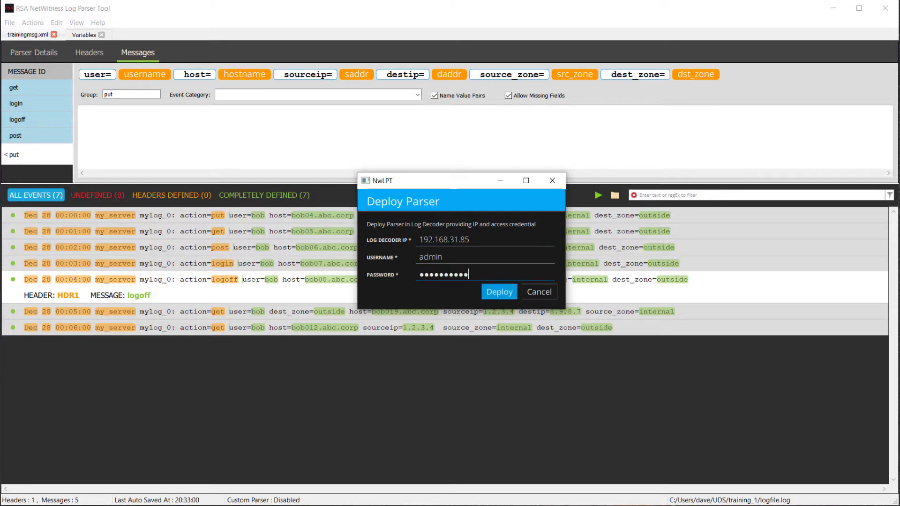
click(494, 295)
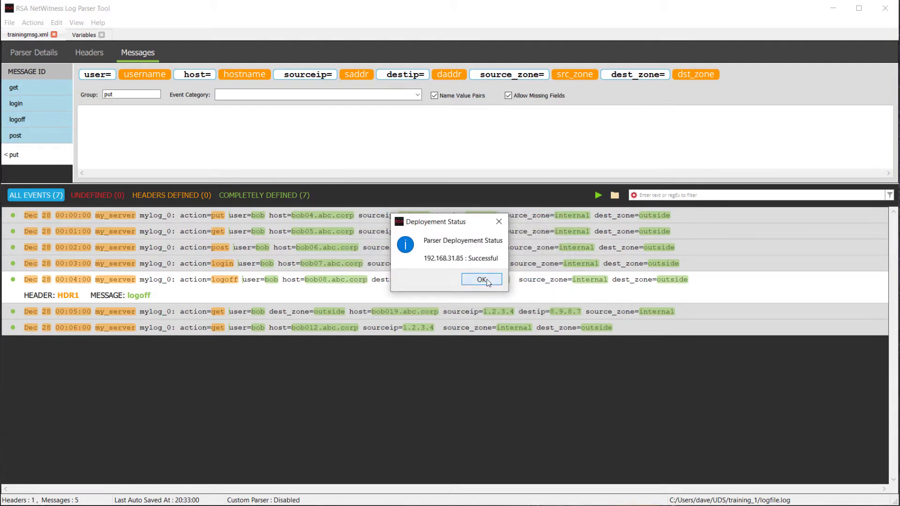
- Close the Deployment Status success message with OK
click(487, 283)
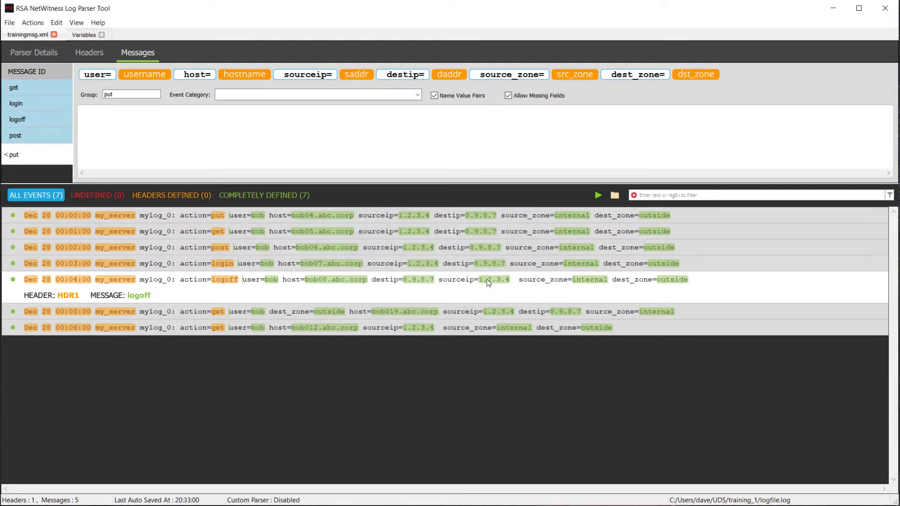